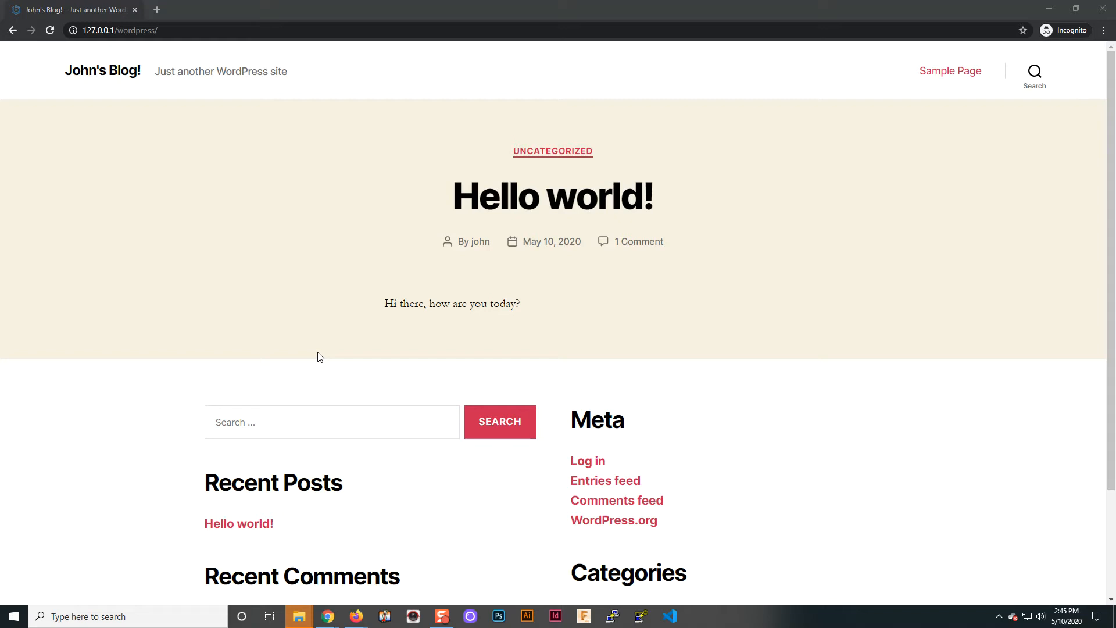
- Open the blog's login page at 127.0.0.1/wordpress/login
scroll(364, 452, down, 2)
scroll(407, 448, up, 2)
click(197, 27)
click(197, 27)
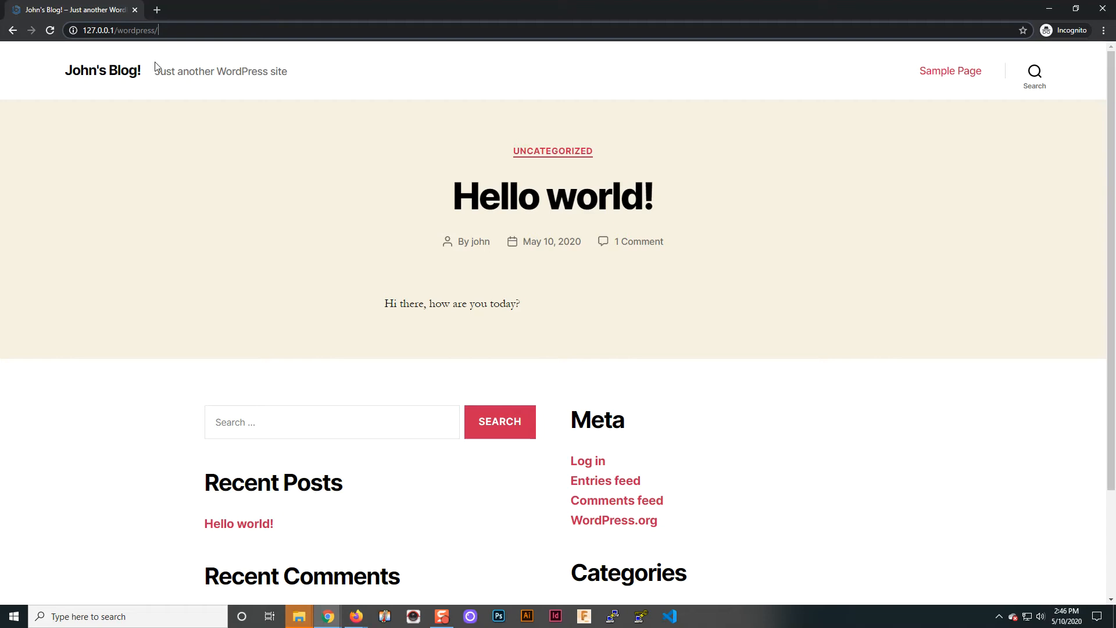
text(login)
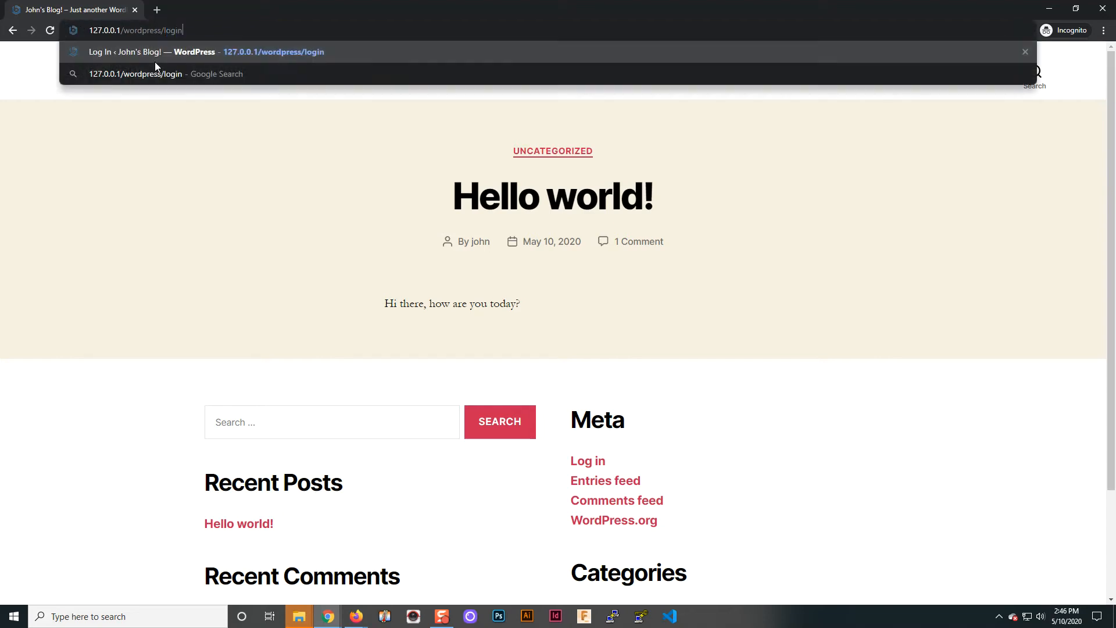
key(Return)
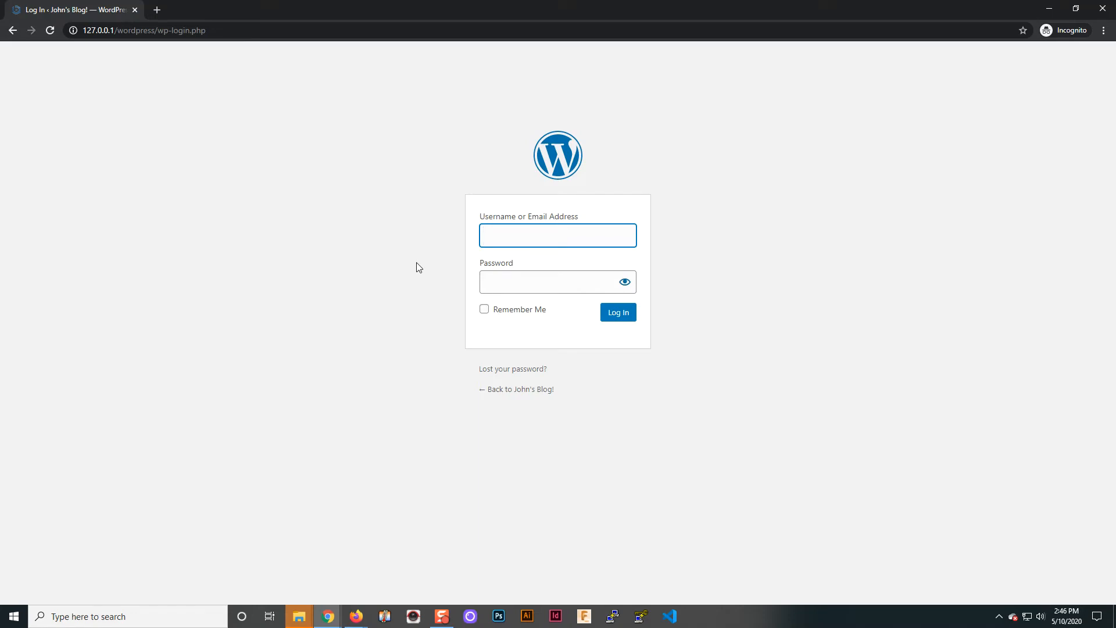
- Log in to the site's admin area with the account username and password
text(john)
key(Tab)
text(•••••••••)
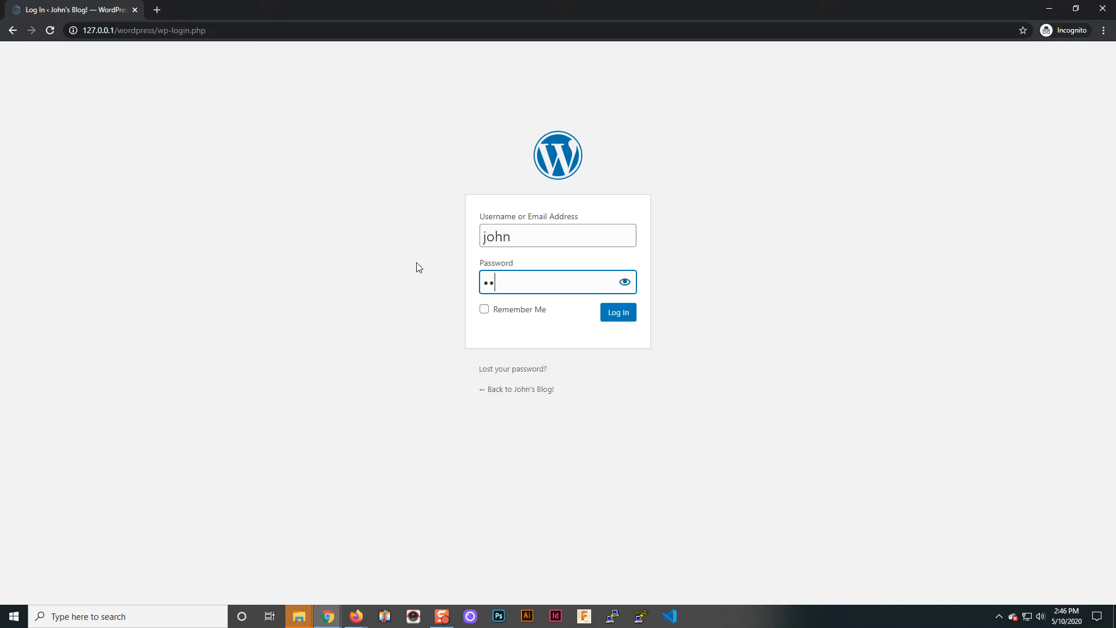
key(Return)
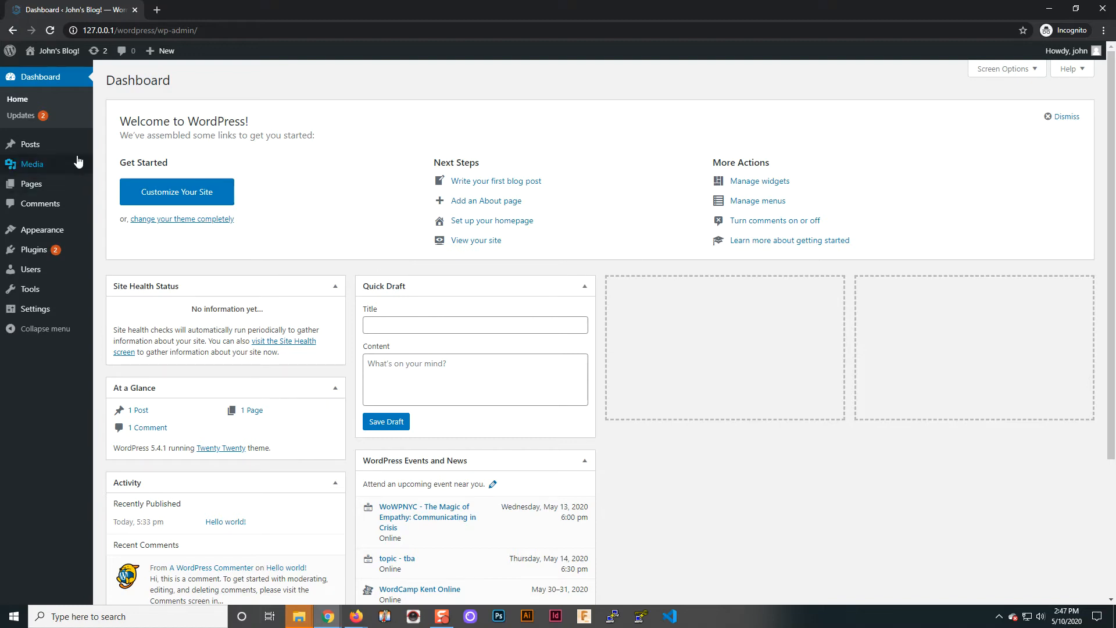
mouse_move(62, 162)
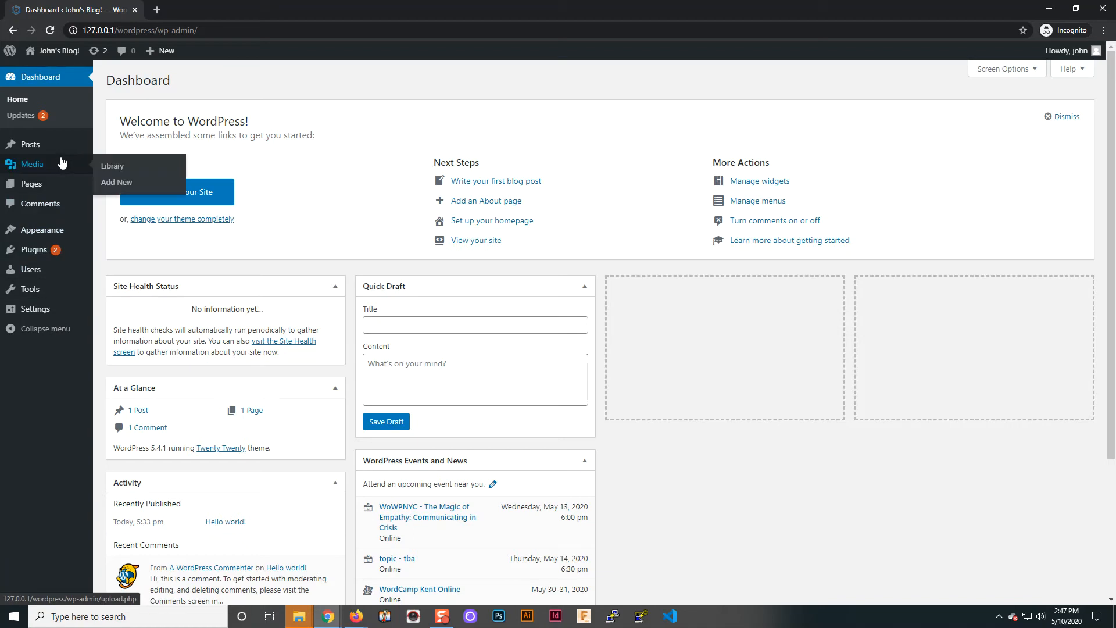
mouse_move(52, 144)
mouse_move(52, 187)
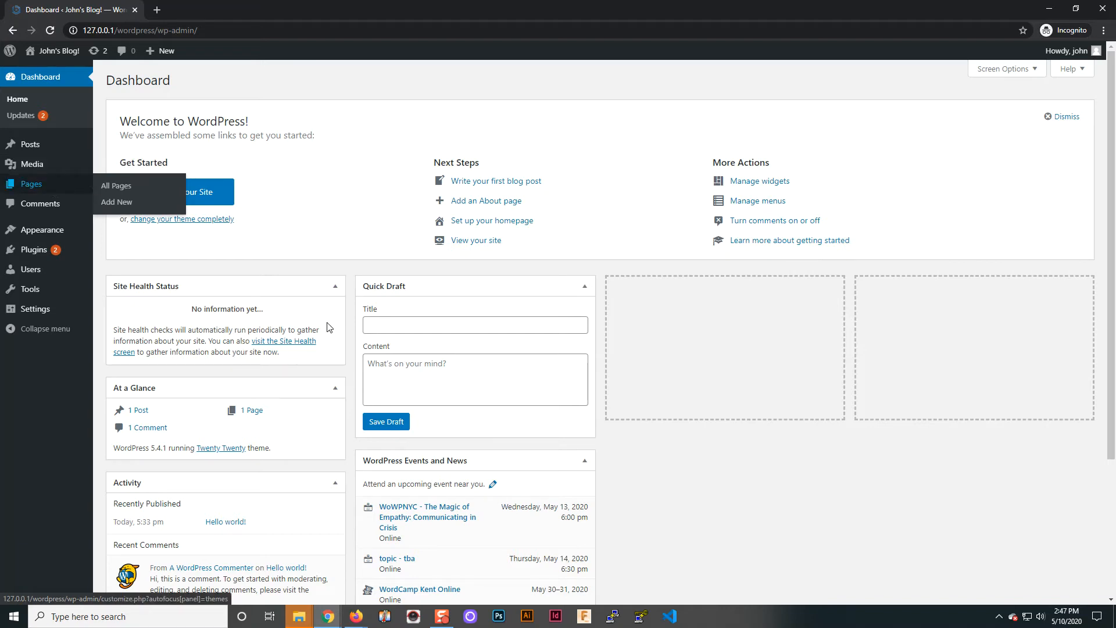
mouse_move(331, 623)
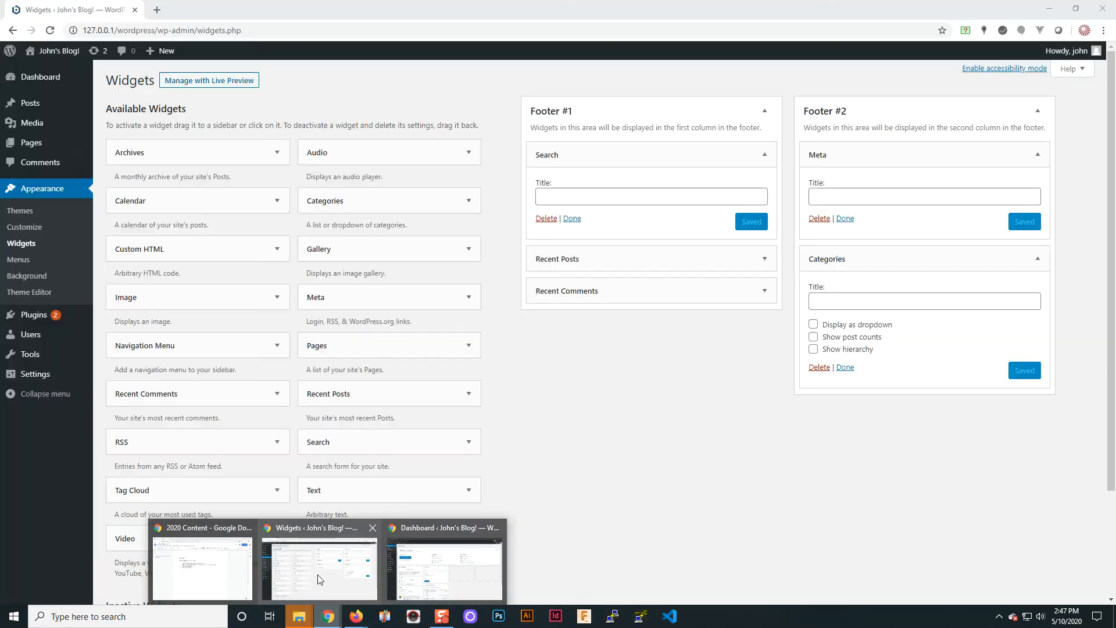
click(445, 568)
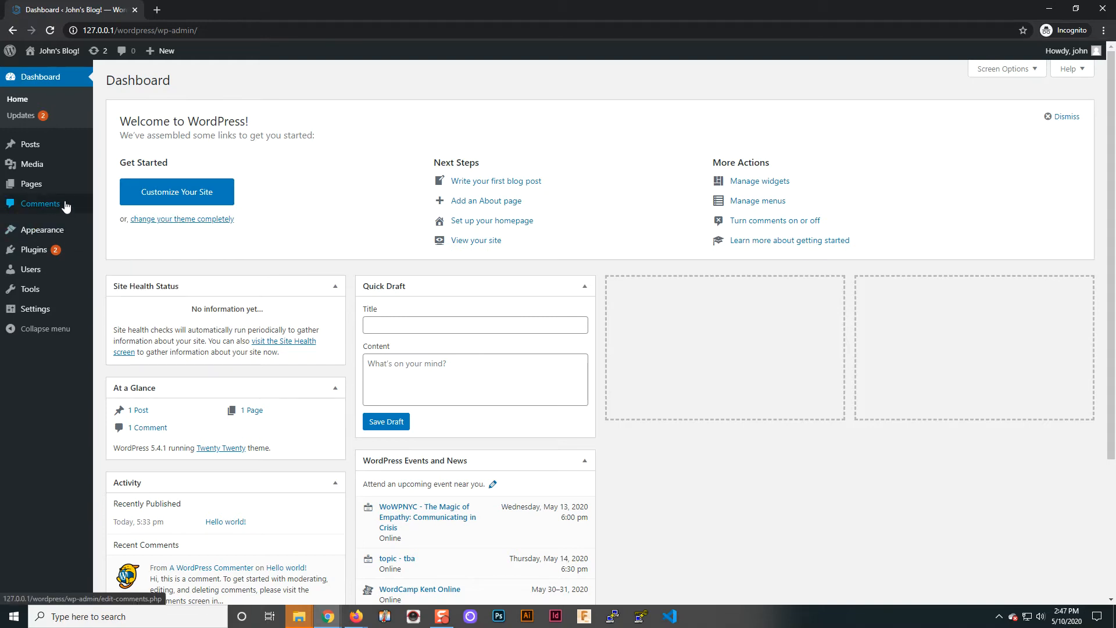
mouse_move(60, 237)
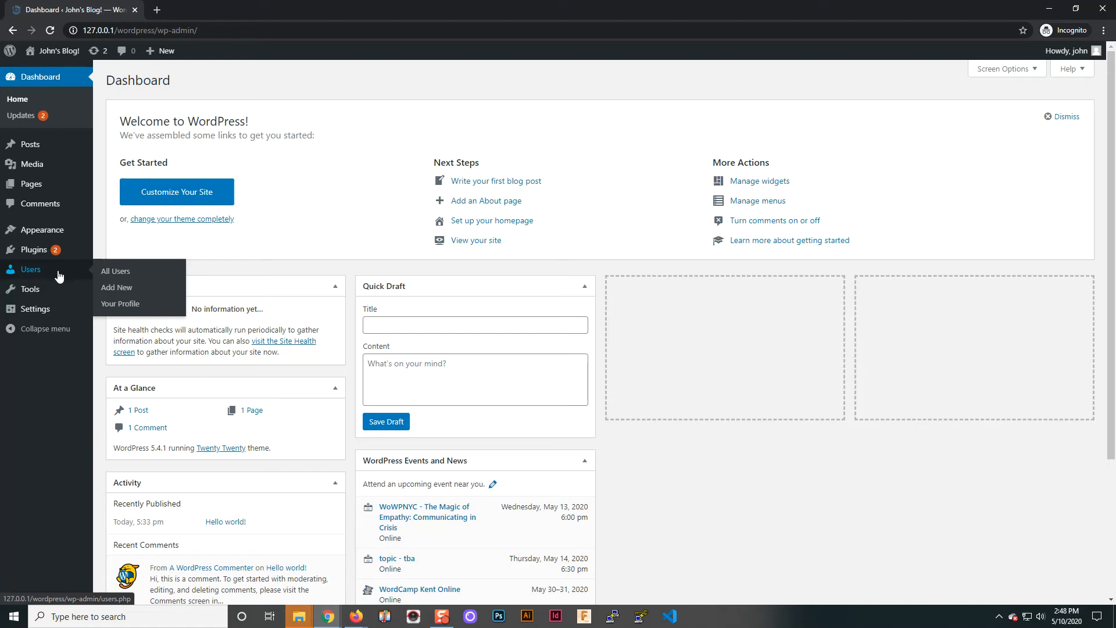
mouse_move(57, 289)
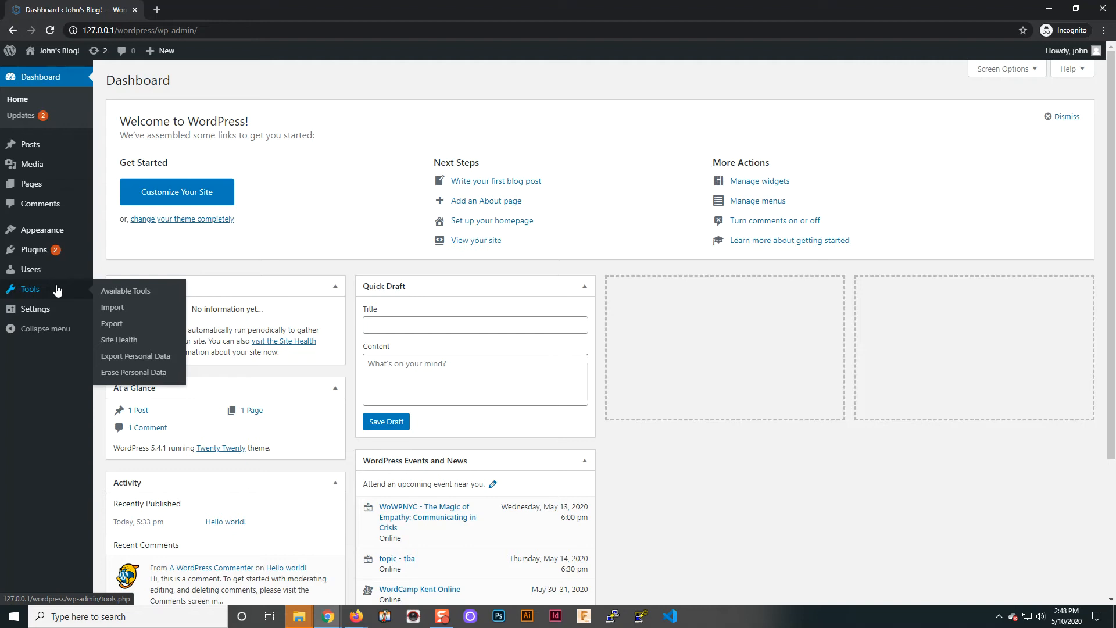
mouse_move(63, 314)
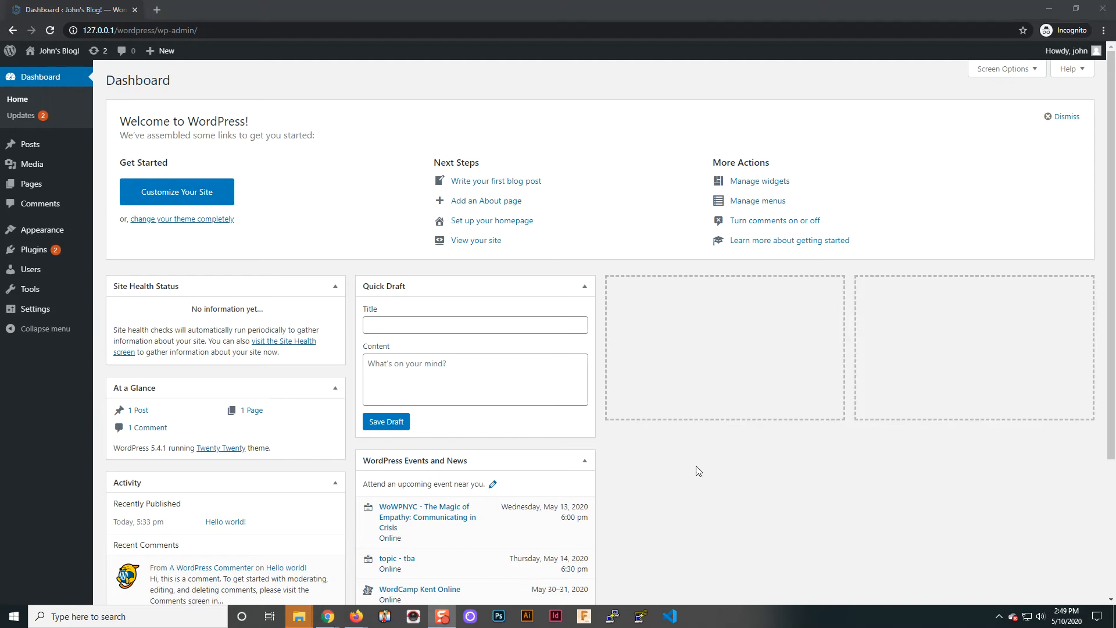
- Bring the Firefox window with the public blog into view, examine its front page, and move it away again
drag(1115, 105, 447, 44)
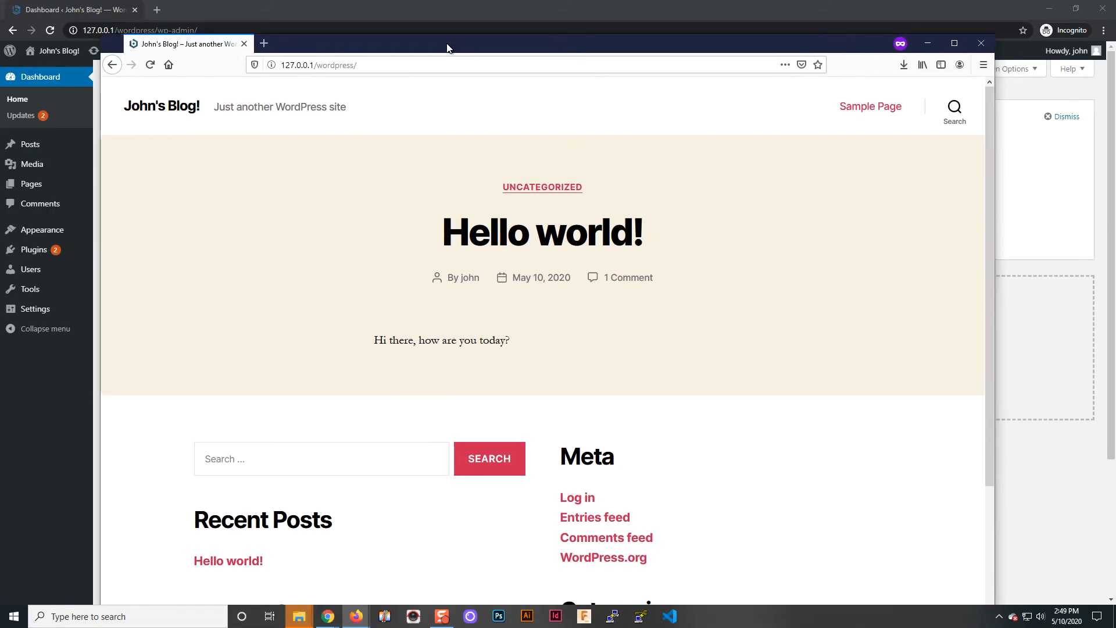
scroll(491, 436, down, 3)
scroll(488, 442, up, 3)
drag(790, 45, 1115, 46)
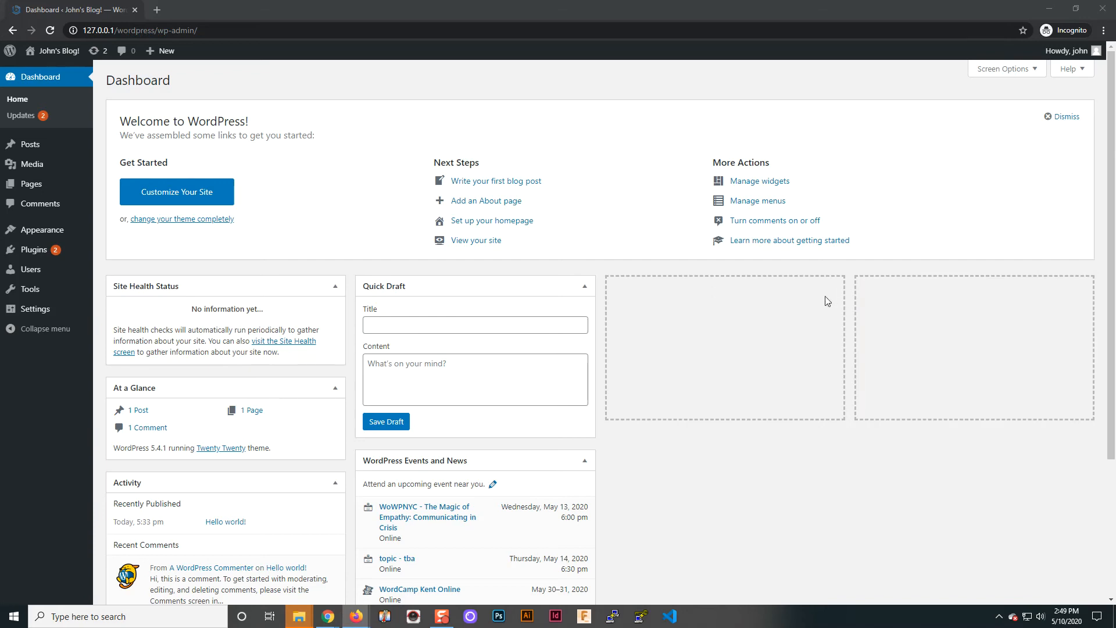
- Open the site's theme management and go to the page for adding new themes
mouse_move(45, 235)
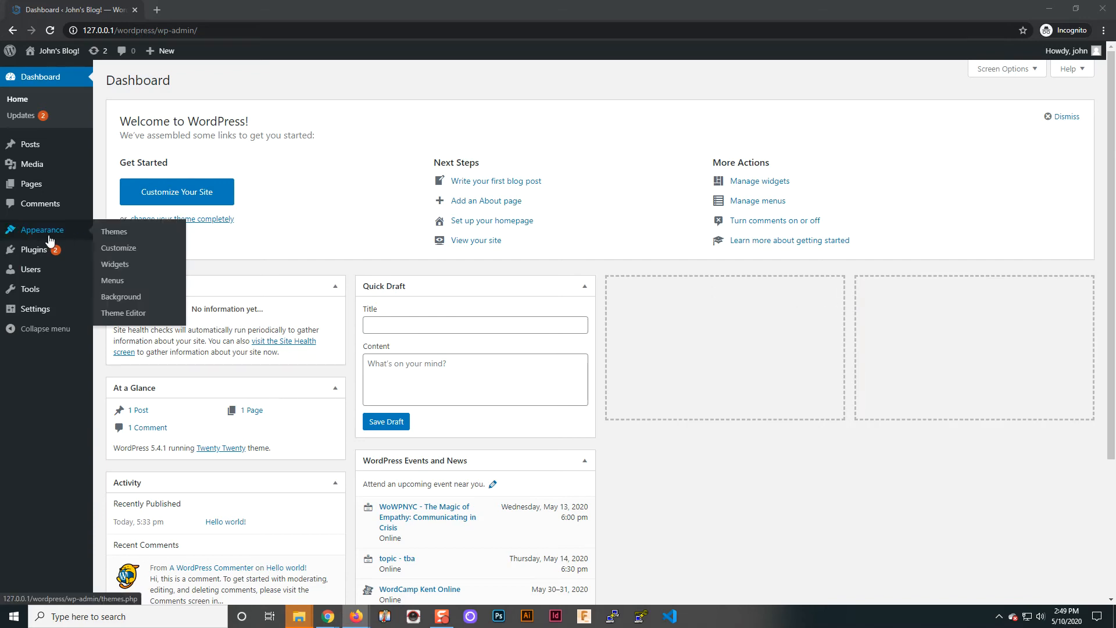
click(121, 236)
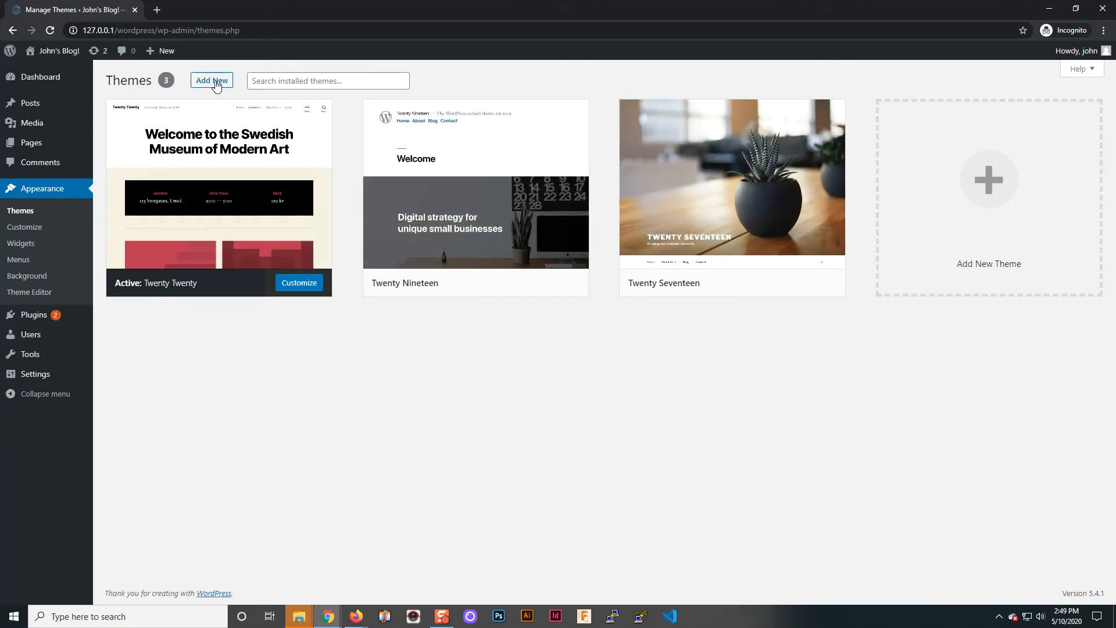
click(198, 84)
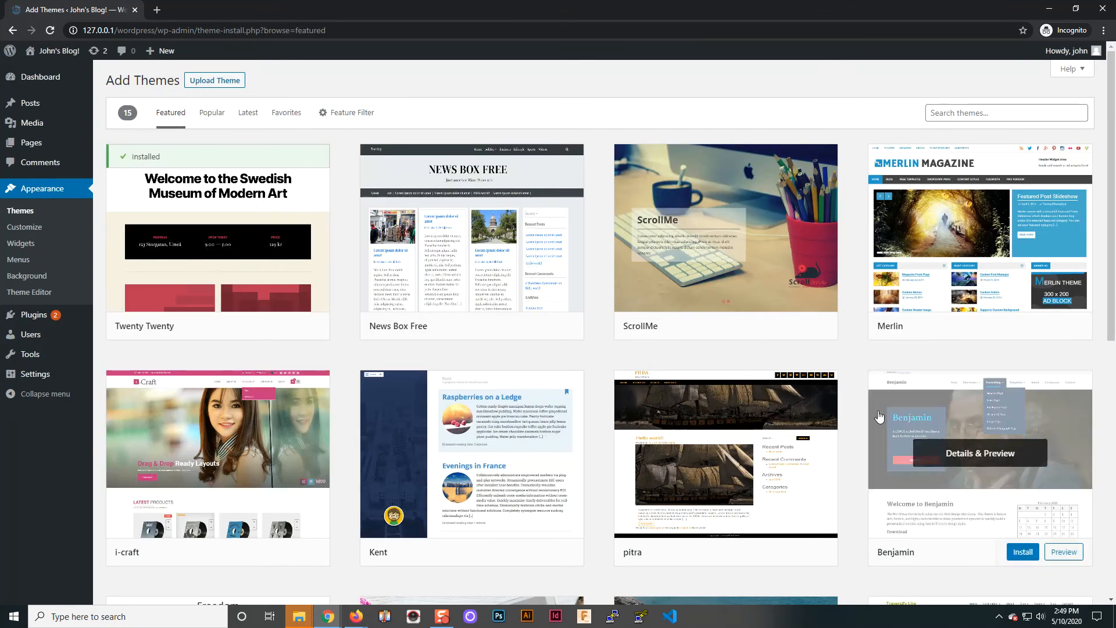
- Browse the featured themes to compare the available designs
scroll(869, 419, down, 6)
scroll(868, 442, down, 2)
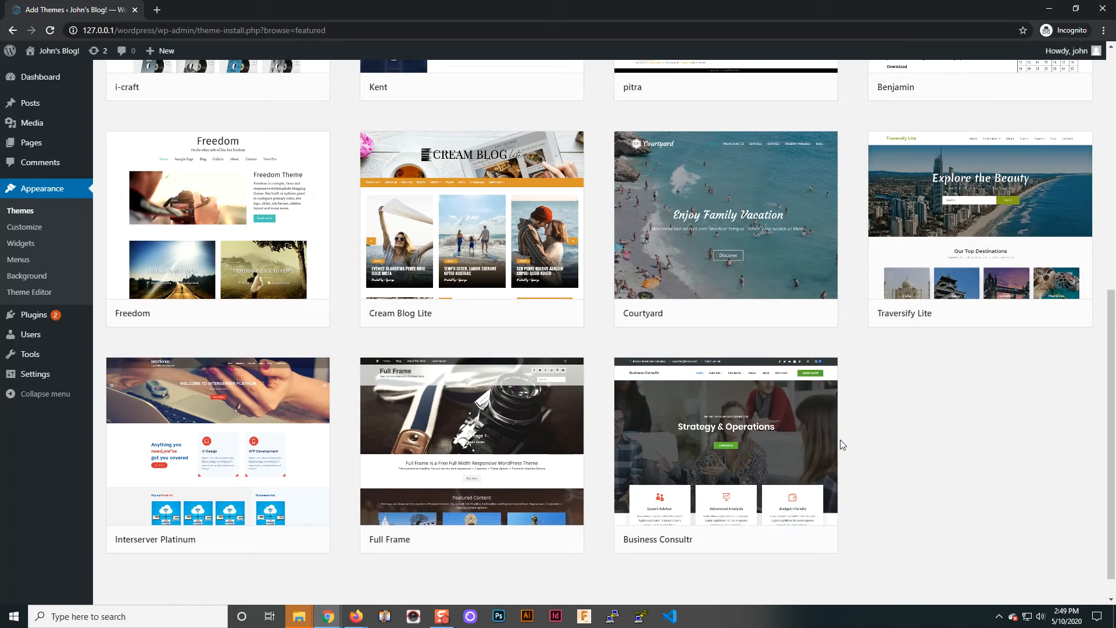
scroll(835, 494, down, 1)
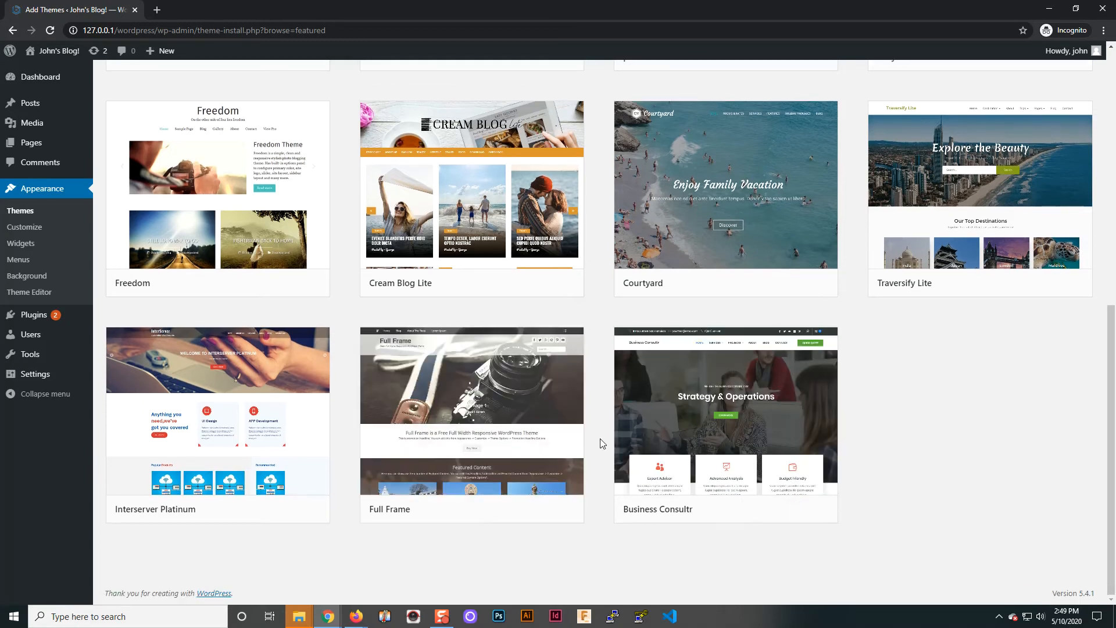
scroll(600, 438, up, 8)
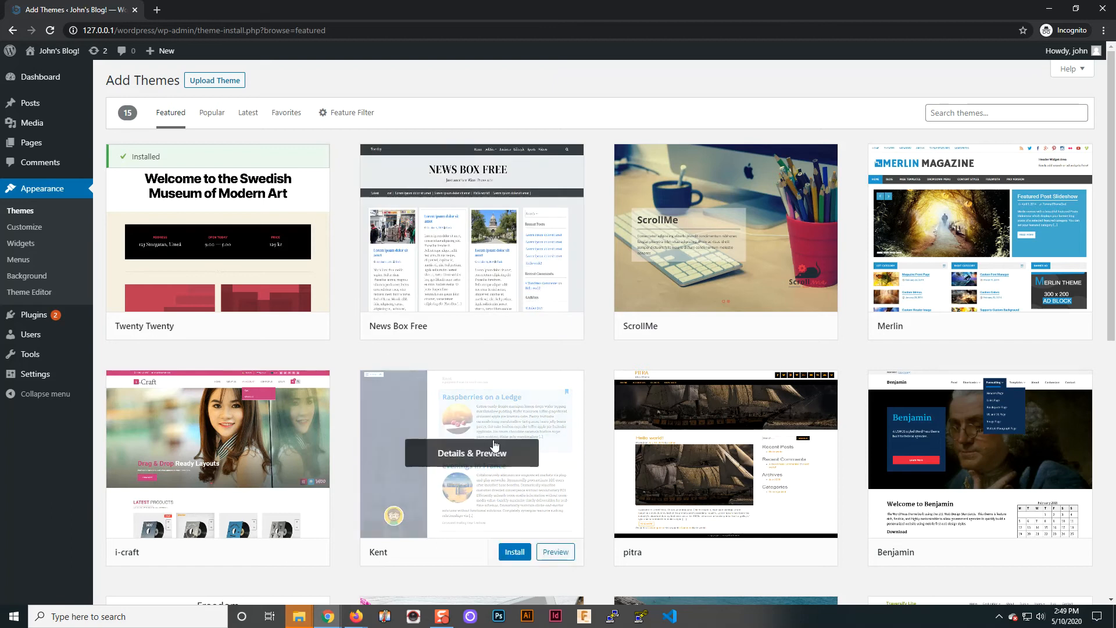
scroll(488, 451, down, 2)
scroll(473, 467, down, 2)
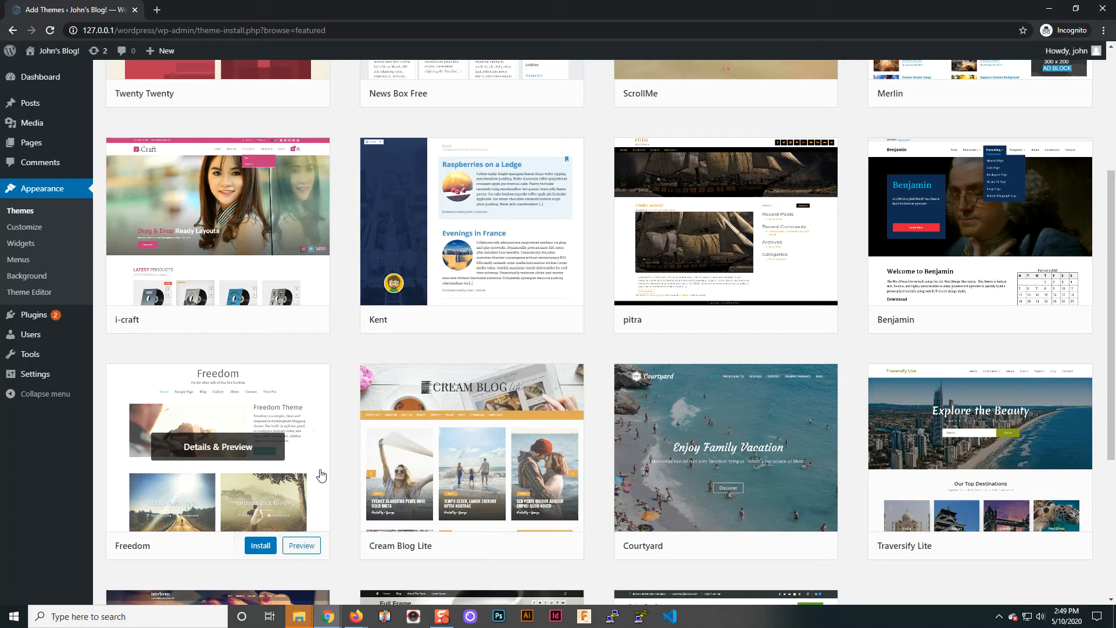
scroll(476, 479, up, 4)
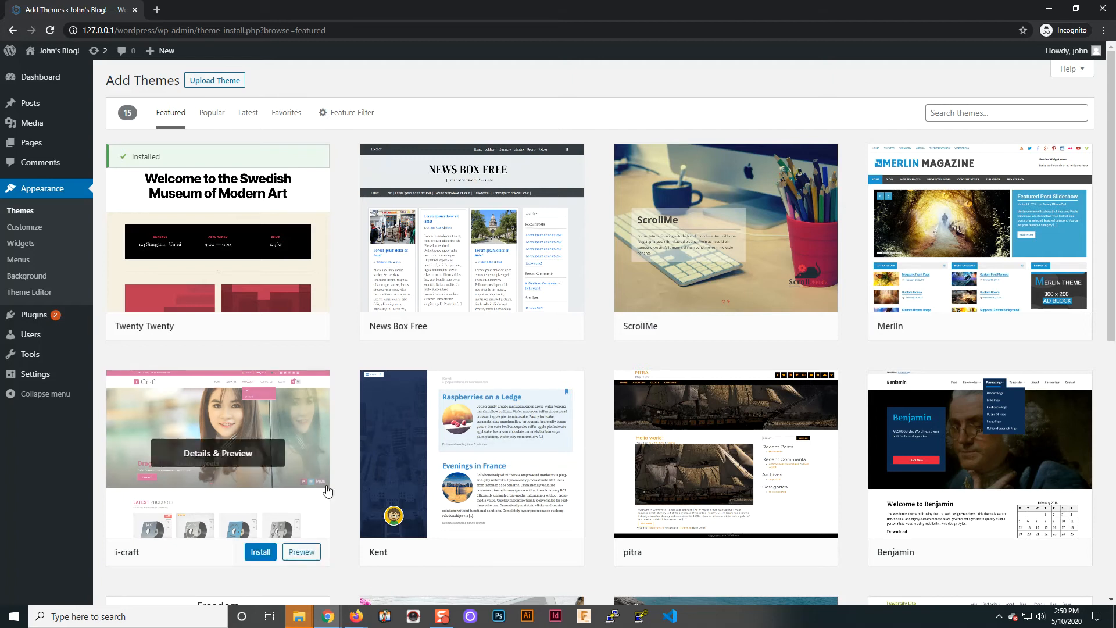
- Preview the Traversify Lite theme, then install and activate it on the site
scroll(326, 492, down, 5)
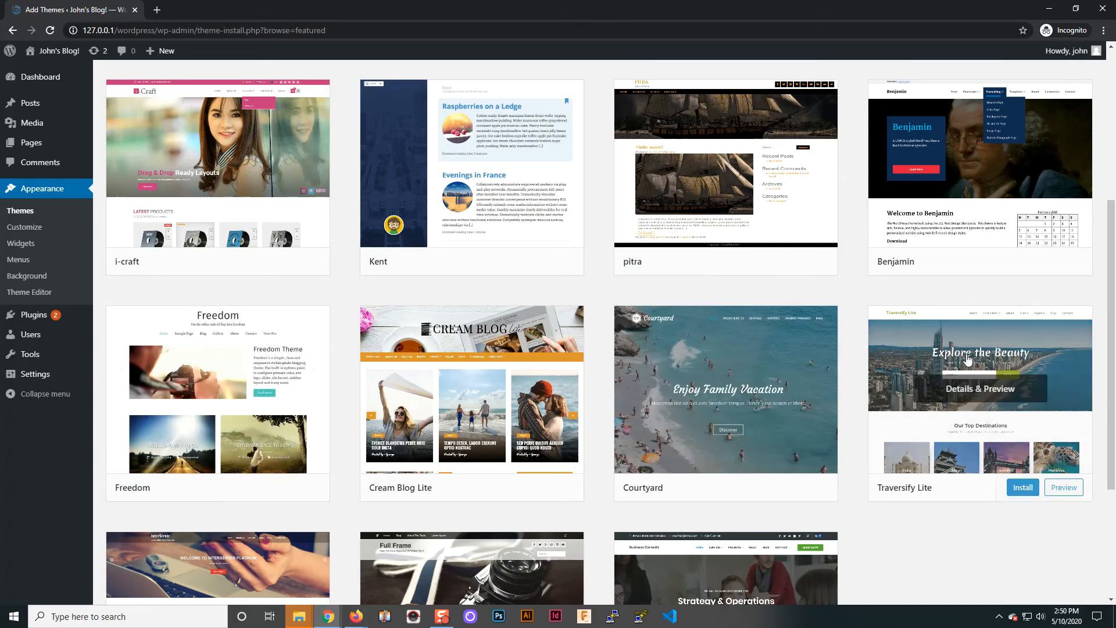
click(971, 442)
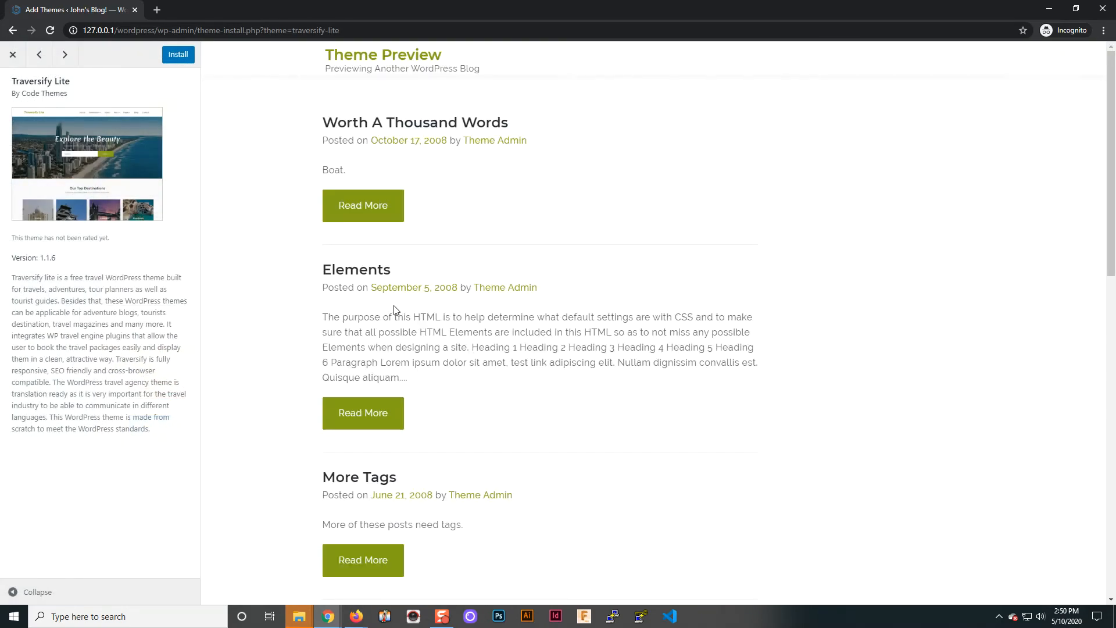
scroll(390, 328, down, 5)
scroll(373, 357, down, 6)
scroll(372, 361, up, 11)
click(178, 60)
click(168, 60)
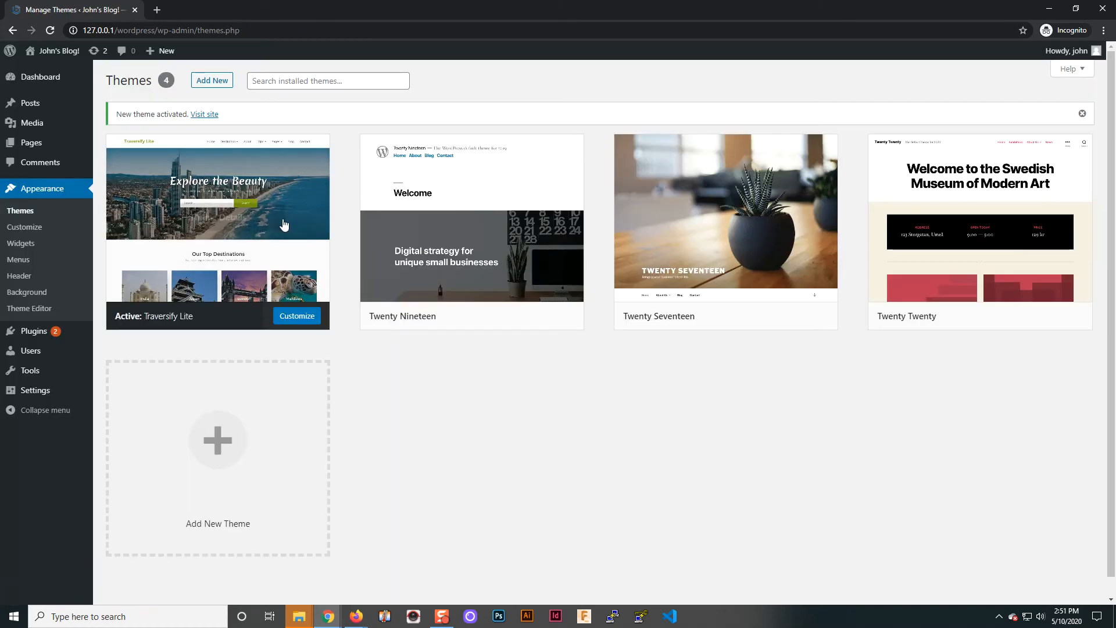
- Switch to the Firefox window, reload the public blog to check the new theme, and move the window away again
mouse_move(266, 219)
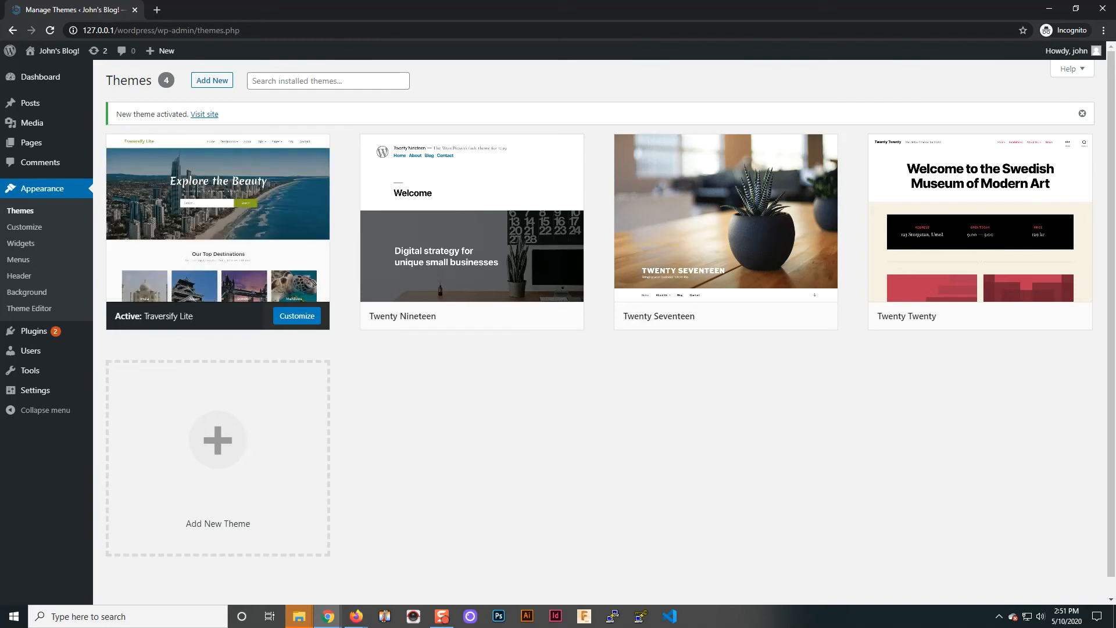
drag(1115, 60, 413, 18)
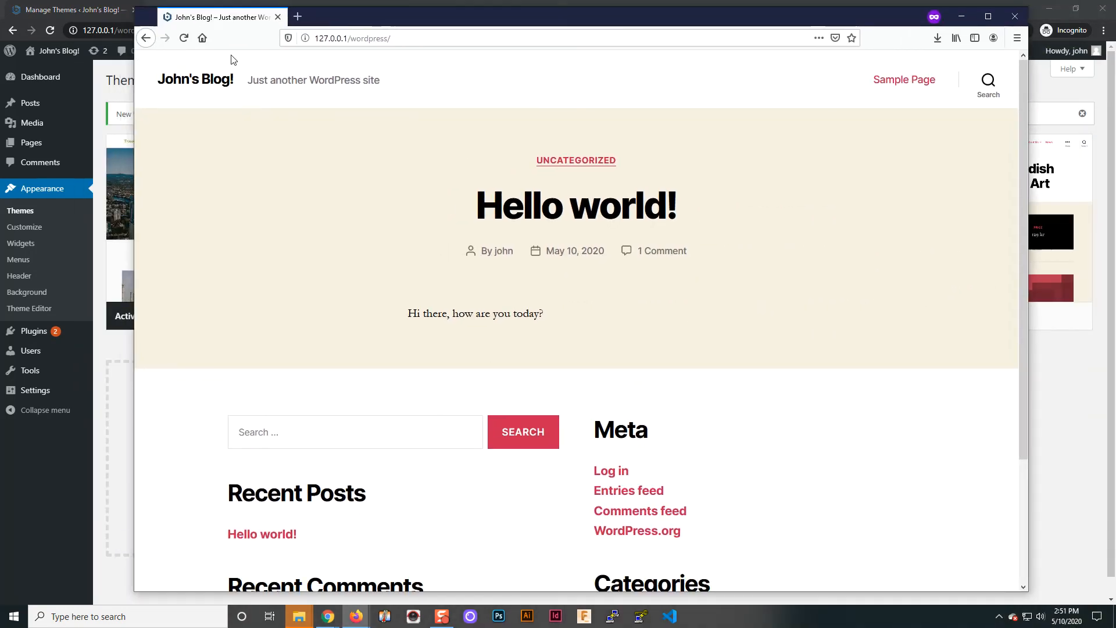
click(183, 37)
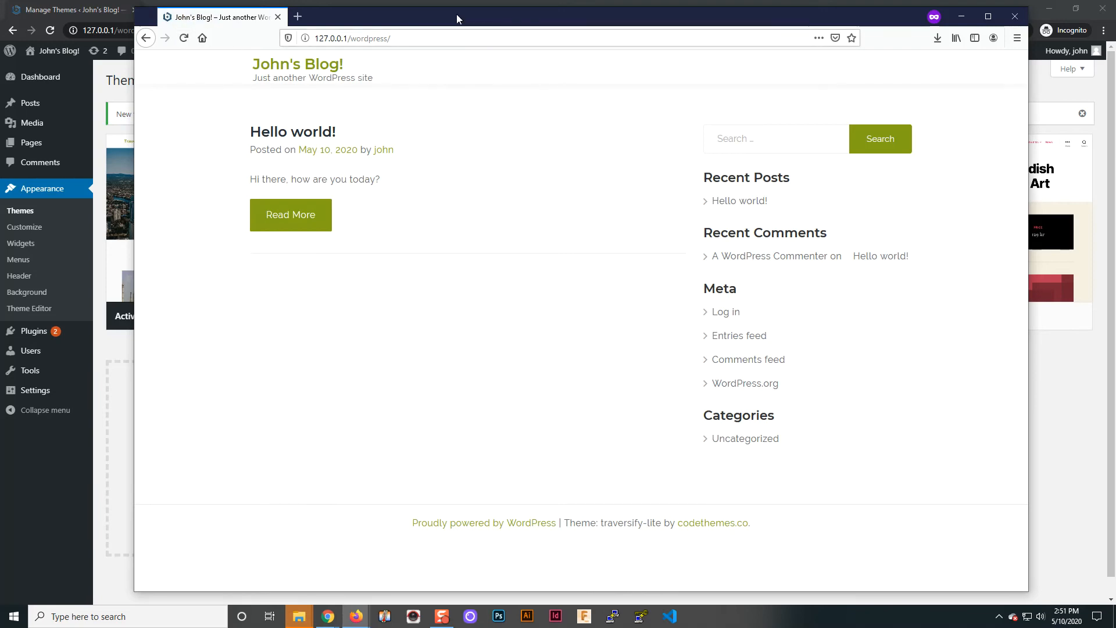
drag(458, 19, 463, 44)
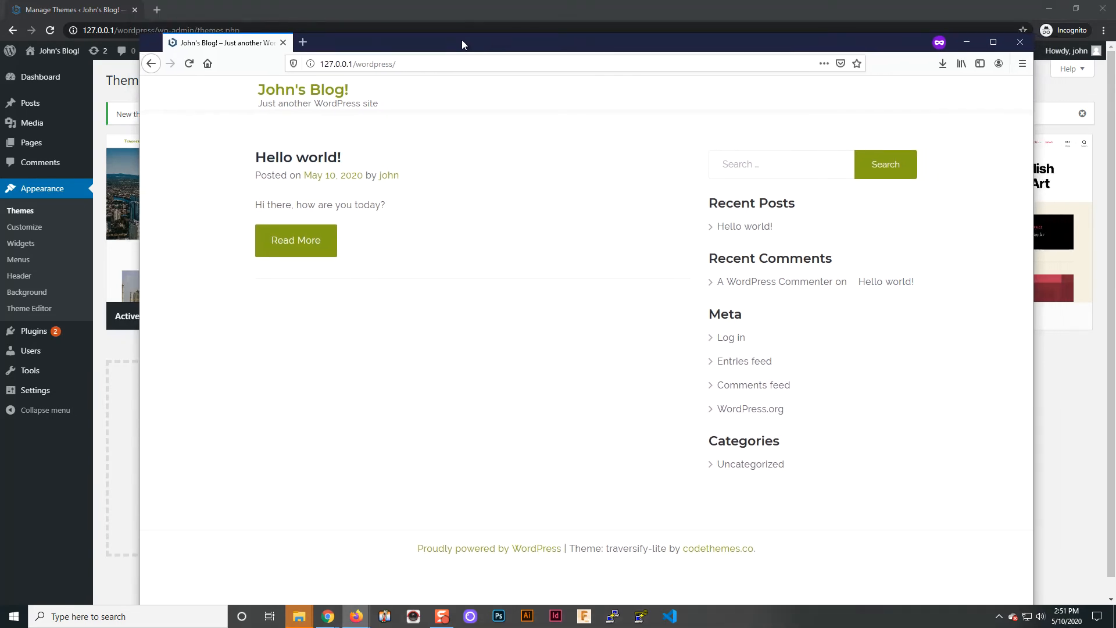
drag(461, 40, 466, 33)
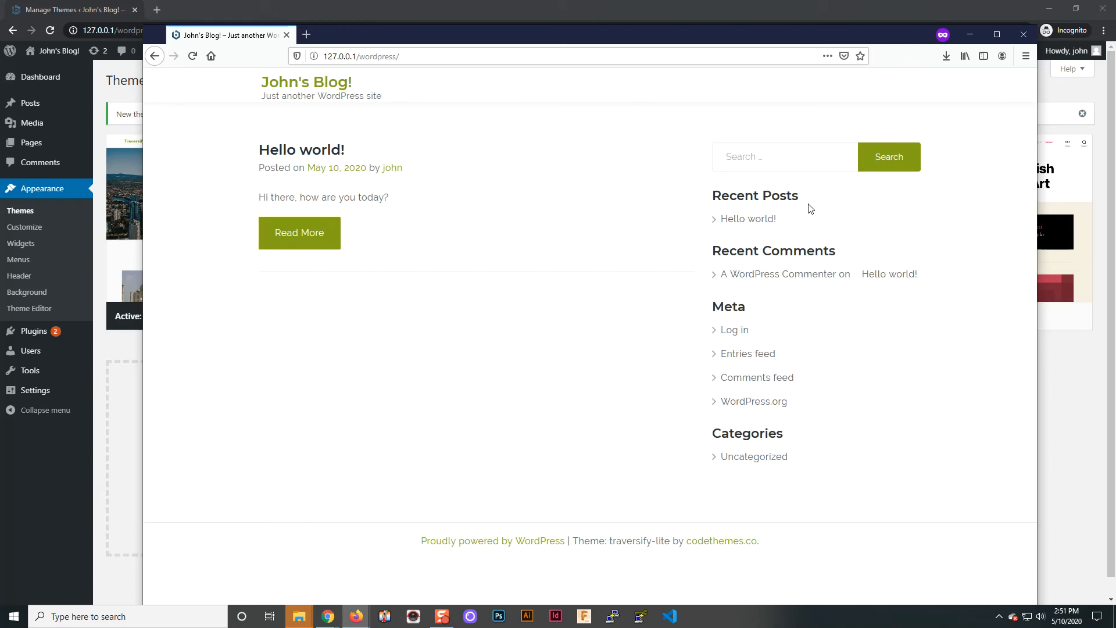
drag(481, 30, 1115, 145)
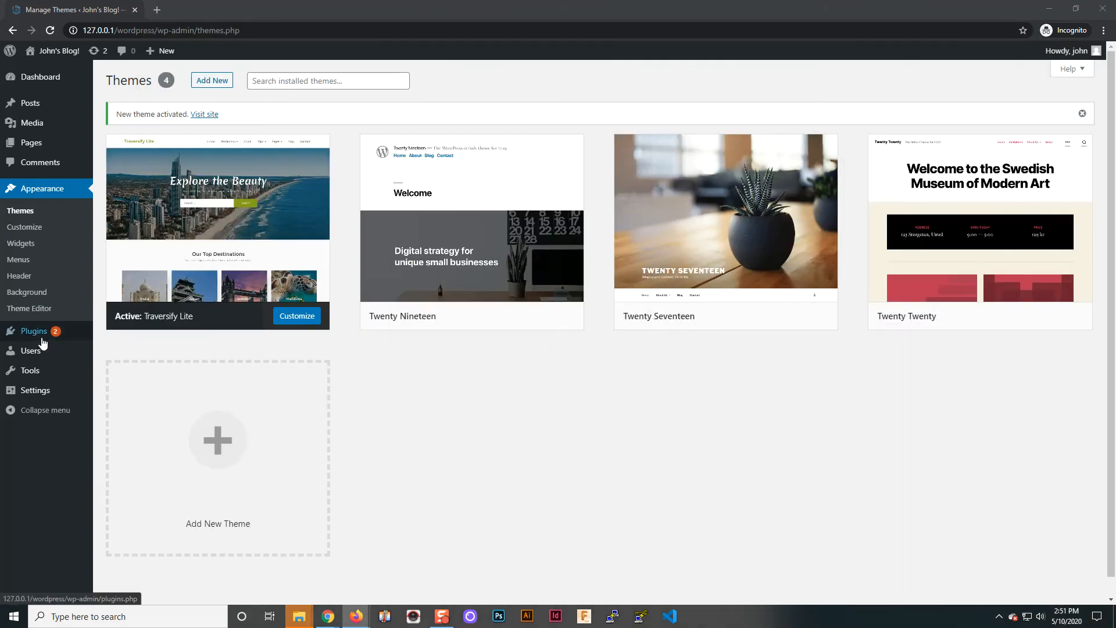
- In the reading settings, make the homepage display a static page, choose Sample Page as the homepage, and save the changes
mouse_move(41, 395)
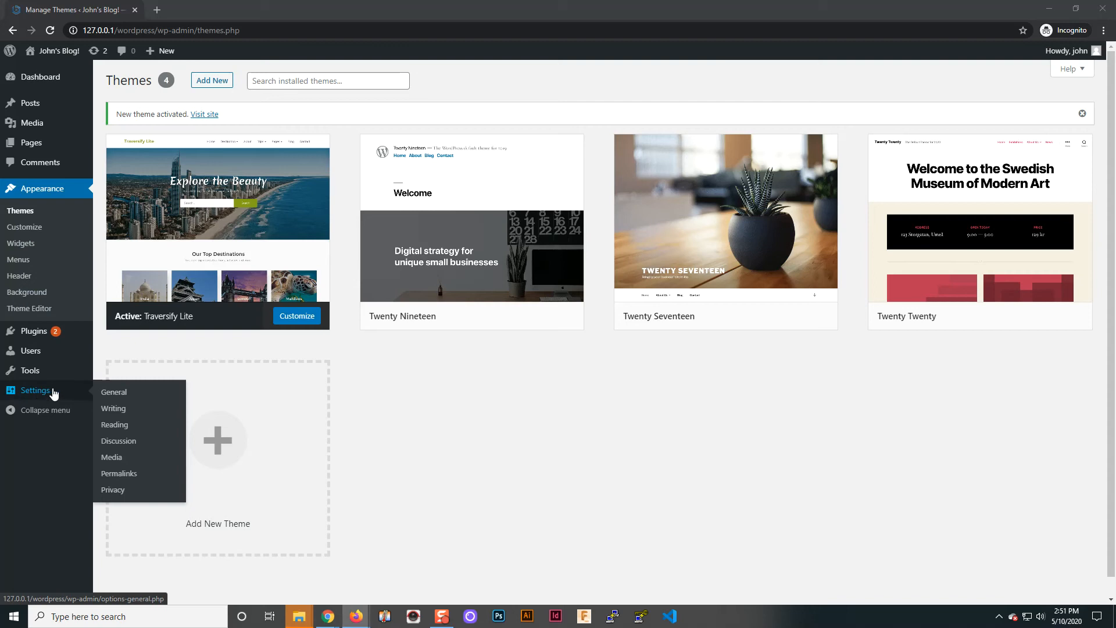
click(116, 425)
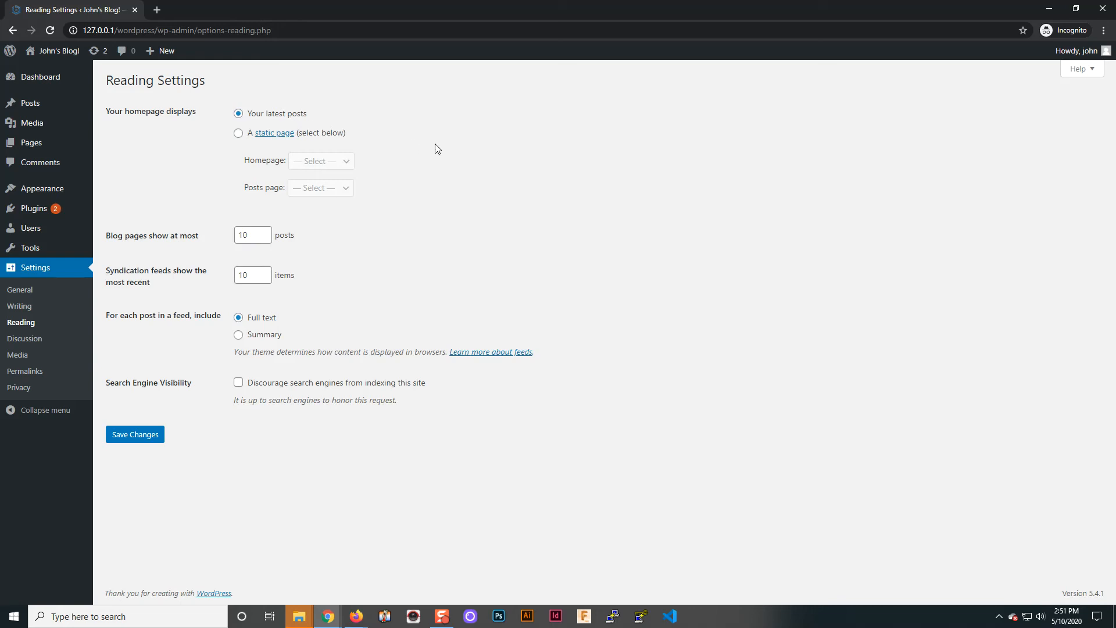
click(239, 135)
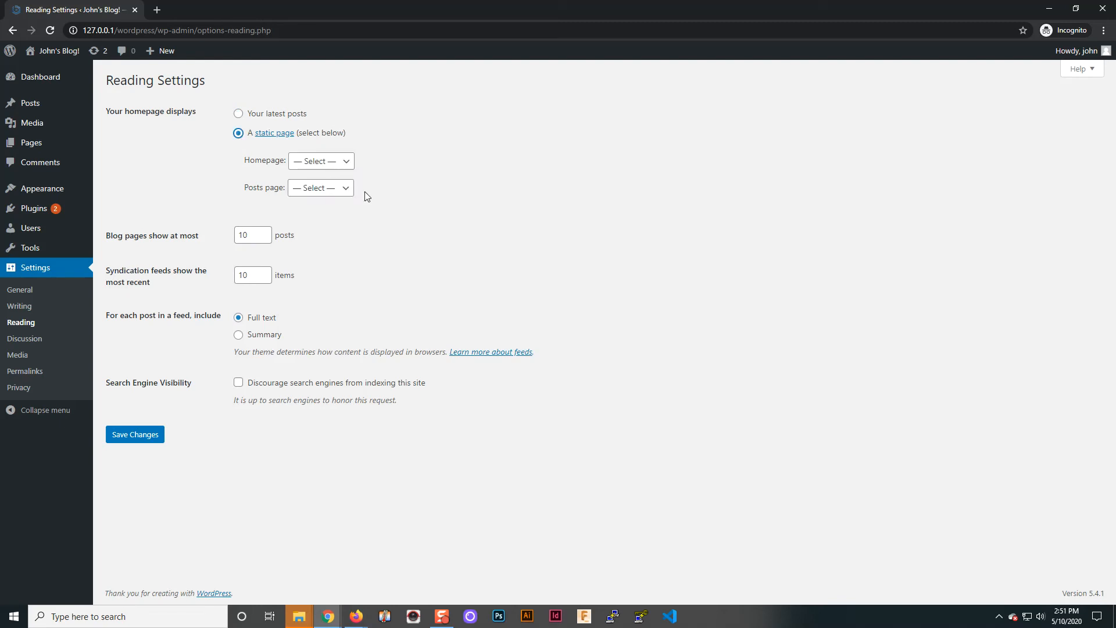
click(346, 168)
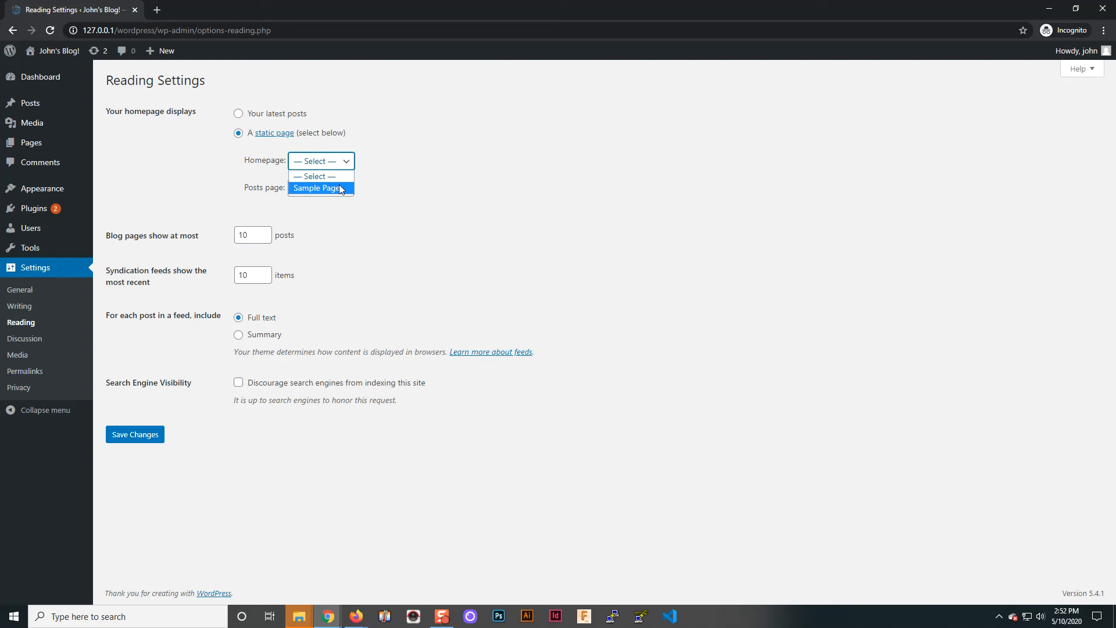
click(340, 188)
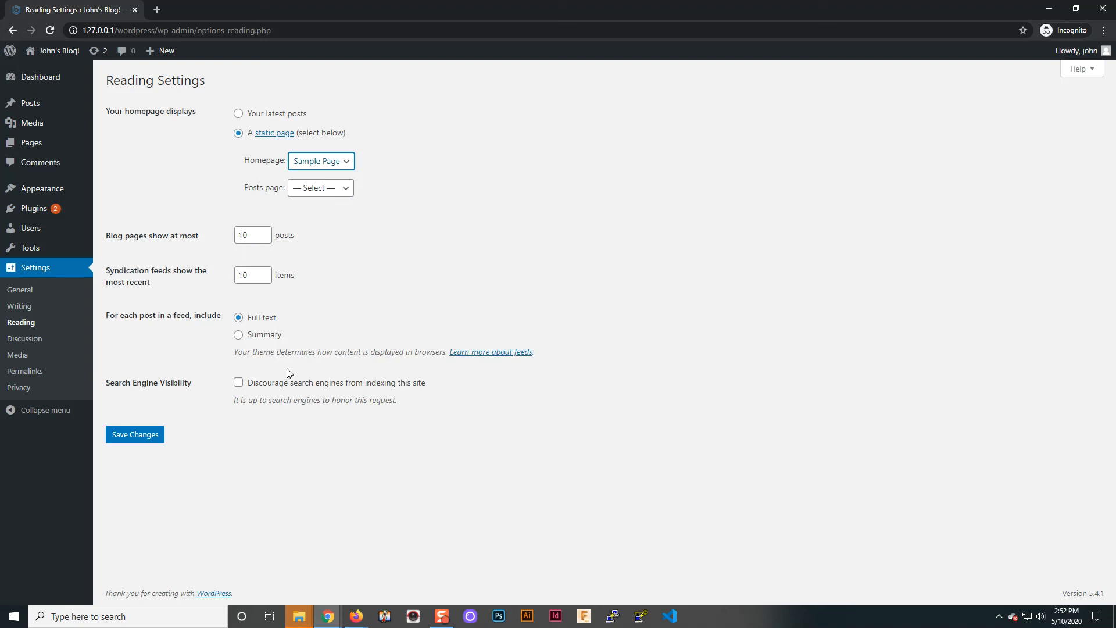
click(152, 435)
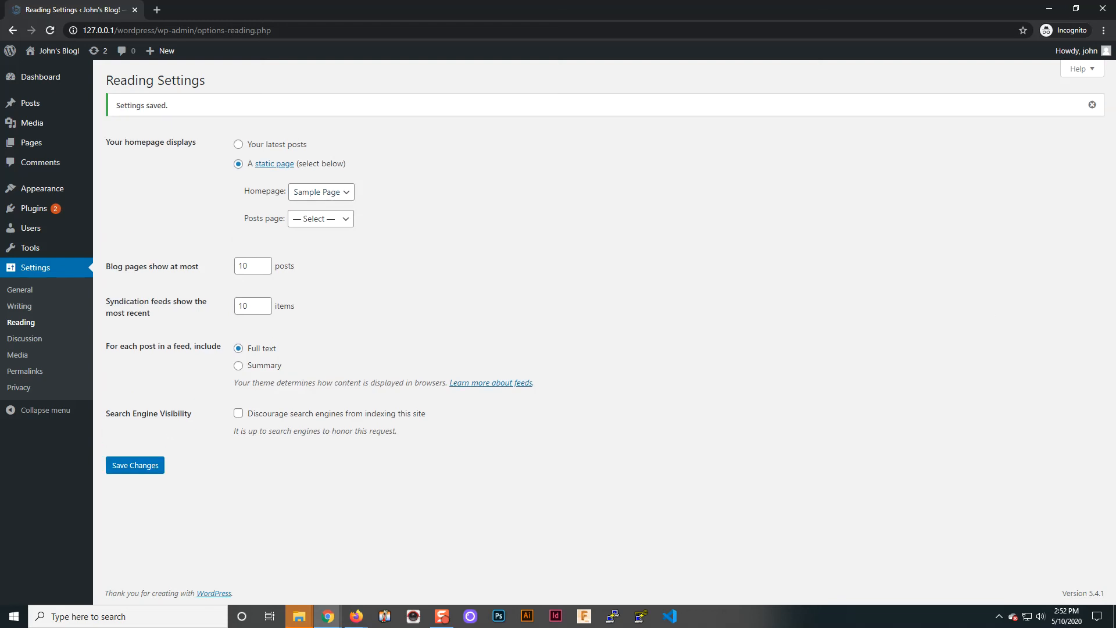
- Bring up the Firefox window, reload the public blog to check the static homepage, and move the window away again
drag(1115, 71, 350, 30)
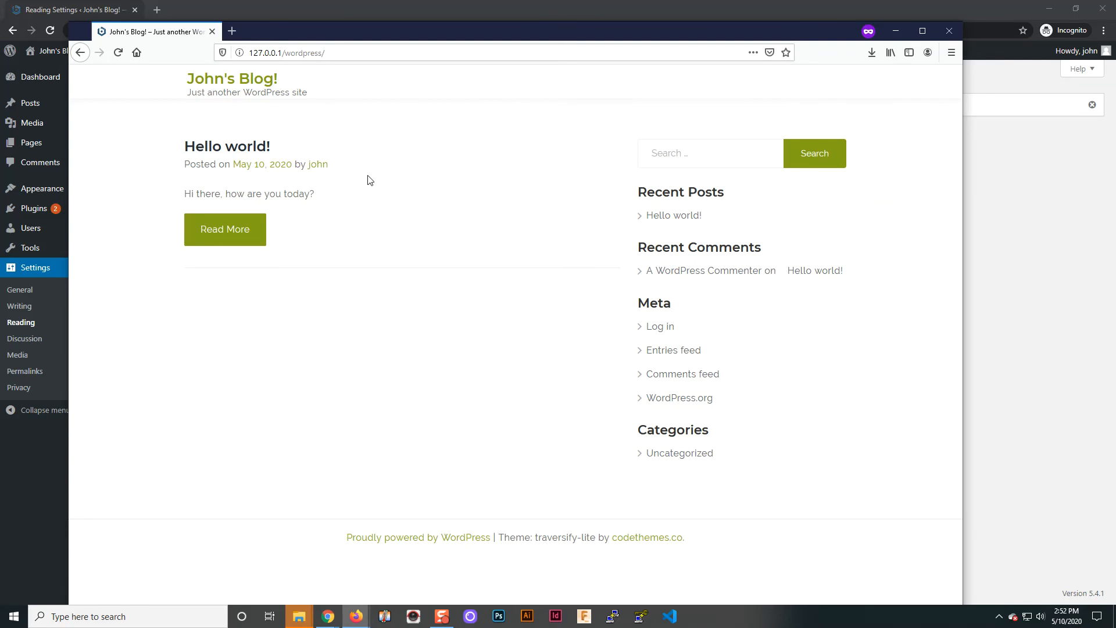
click(115, 56)
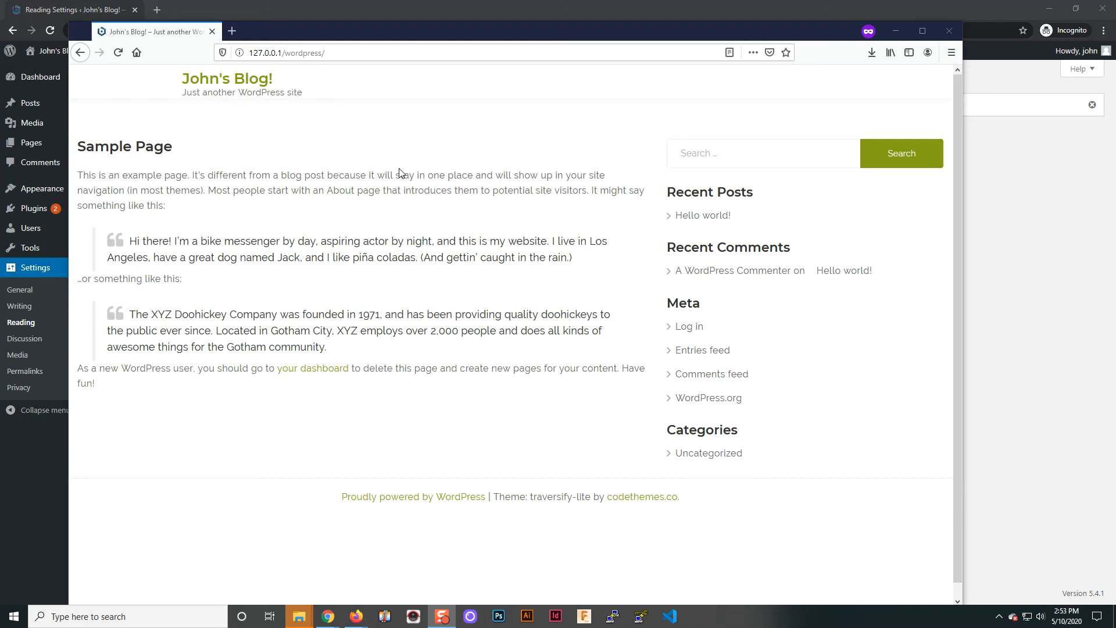
drag(366, 36, 1115, 56)
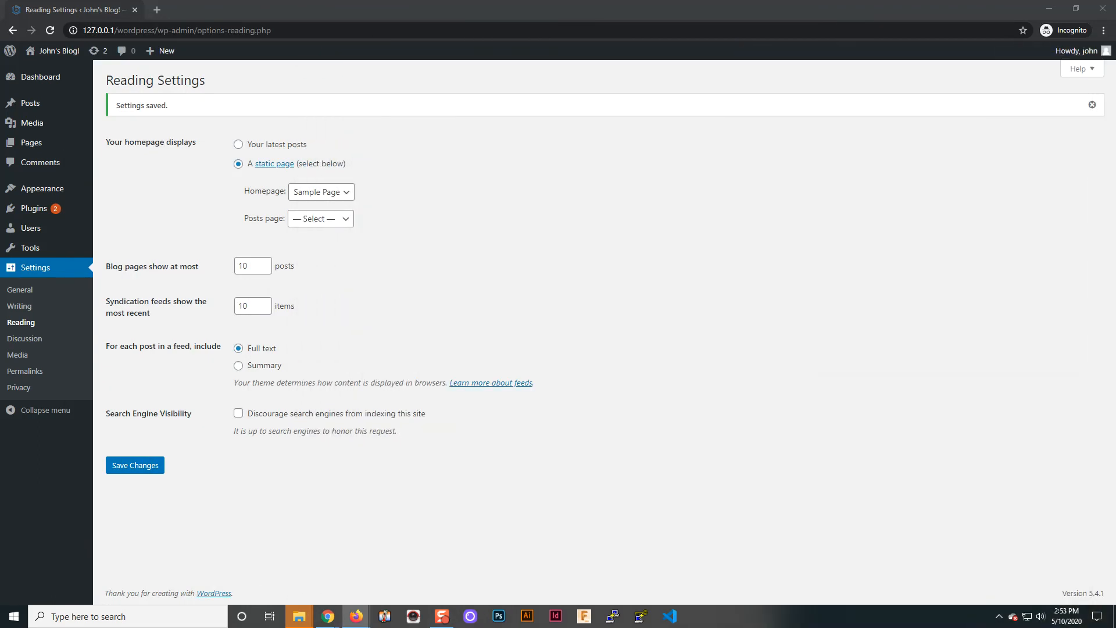
- Go back to the site's page for adding new themes and browse the featured designs
mouse_move(41, 190)
click(110, 196)
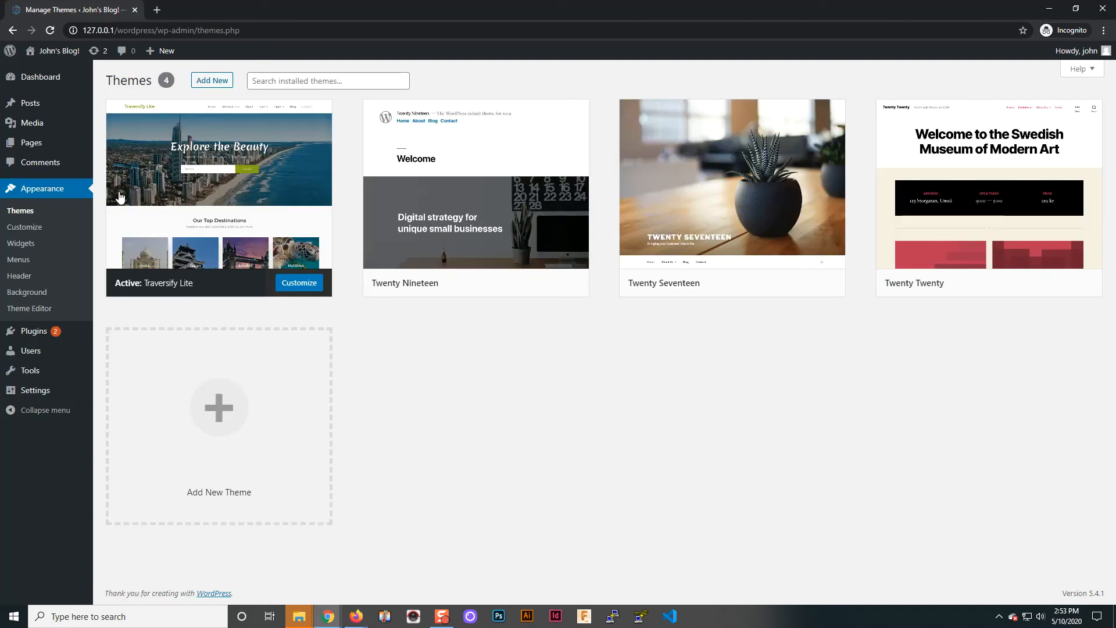
mouse_move(295, 232)
click(211, 80)
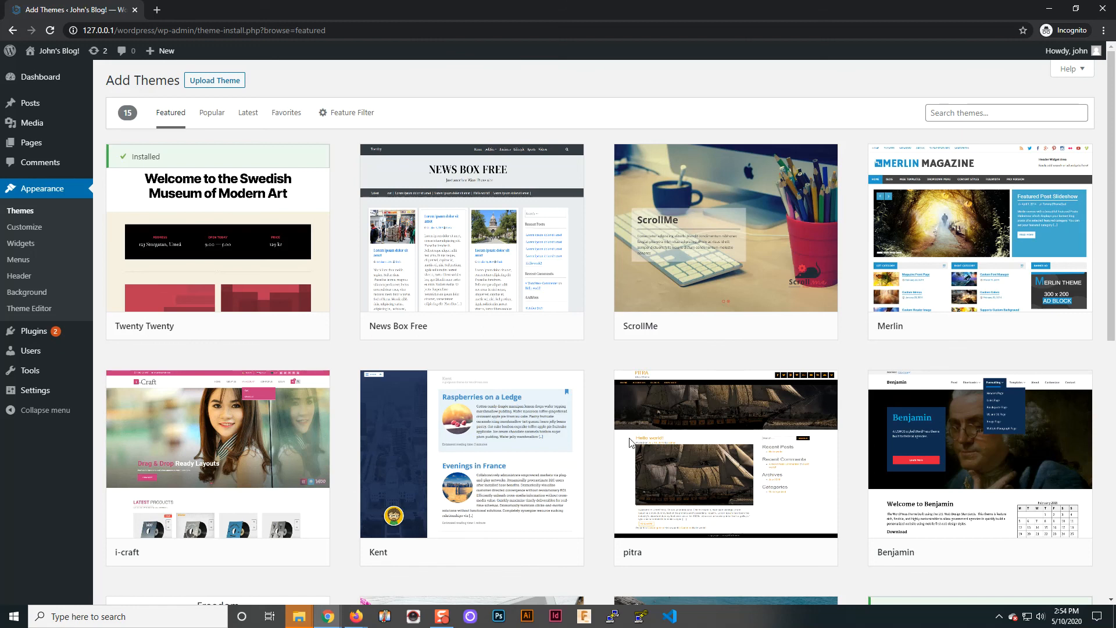
scroll(630, 406, down, 5)
scroll(635, 399, down, 3)
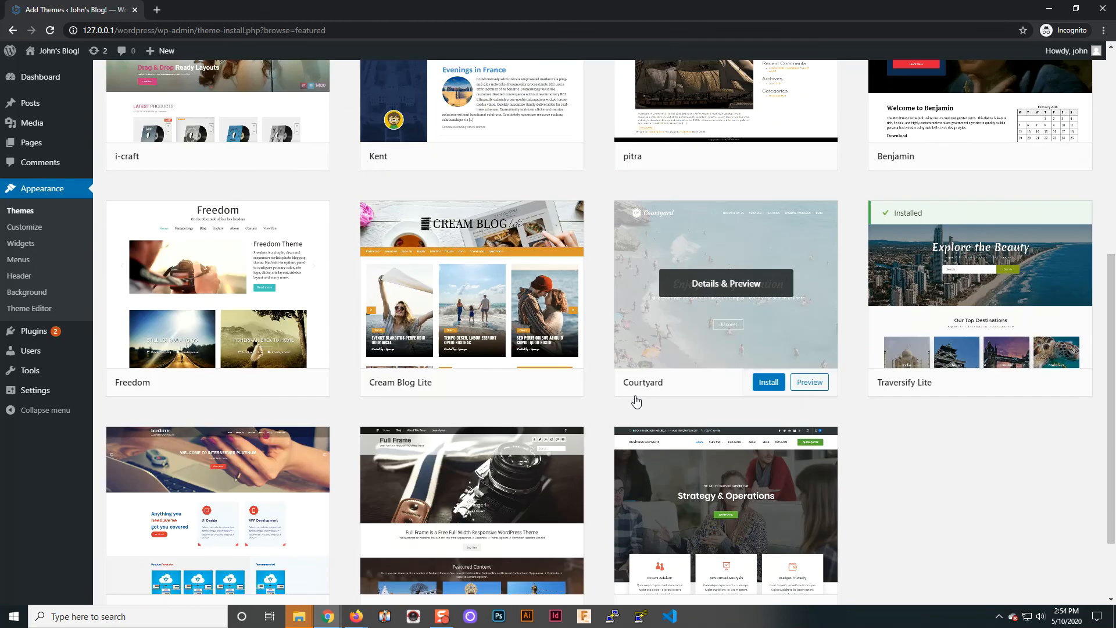
scroll(634, 400, up, 8)
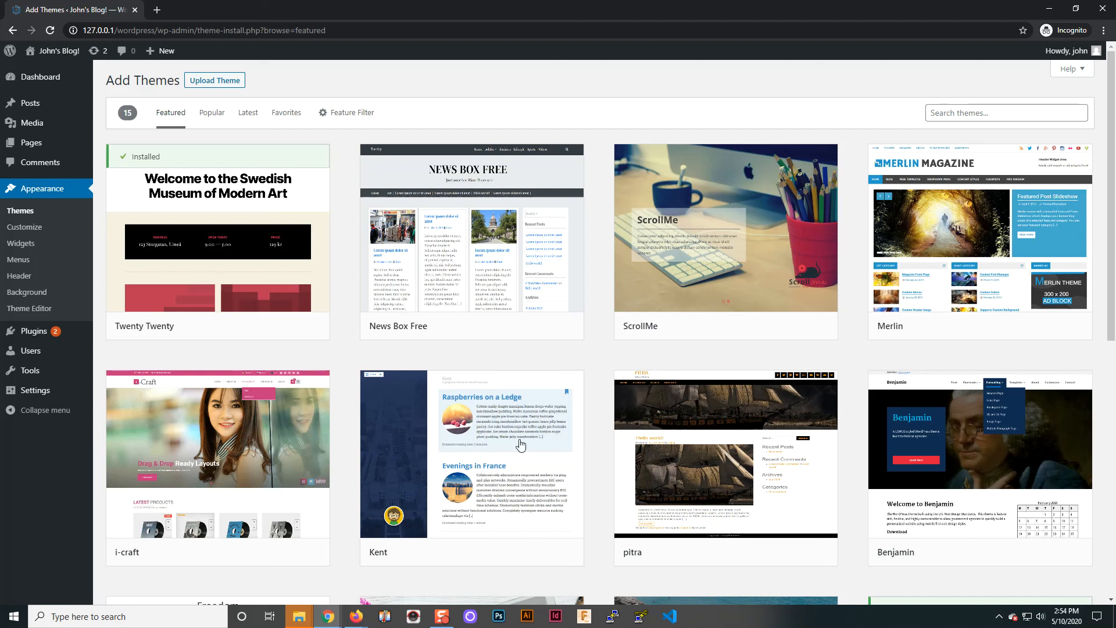
scroll(352, 447, down, 1)
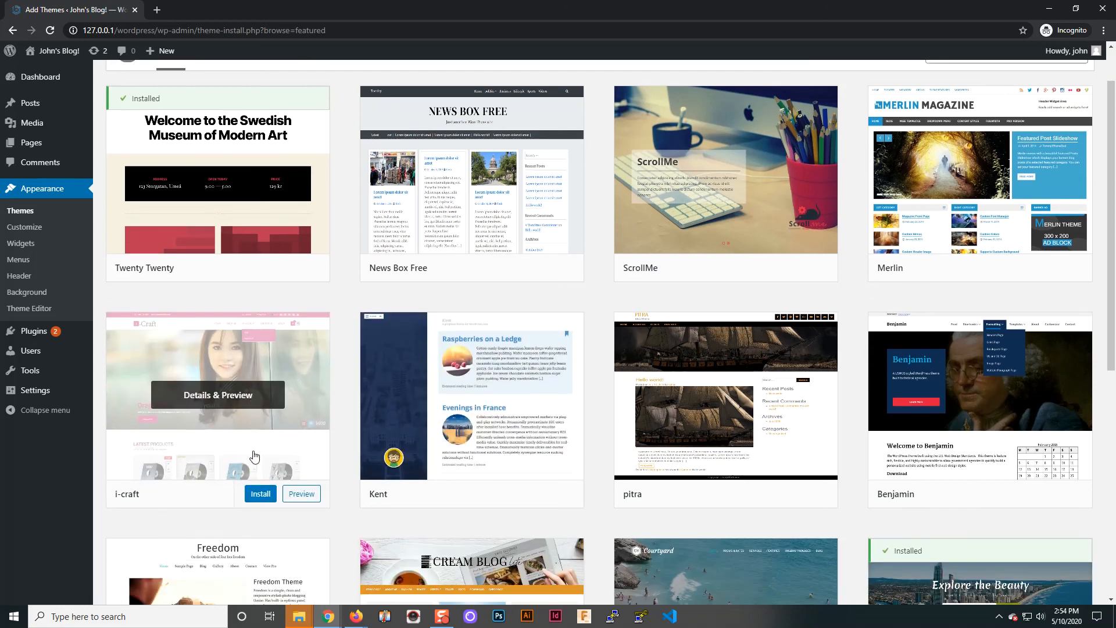
- Preview the i-craft theme, examining its home page layout and About page, and close the preview
click(227, 391)
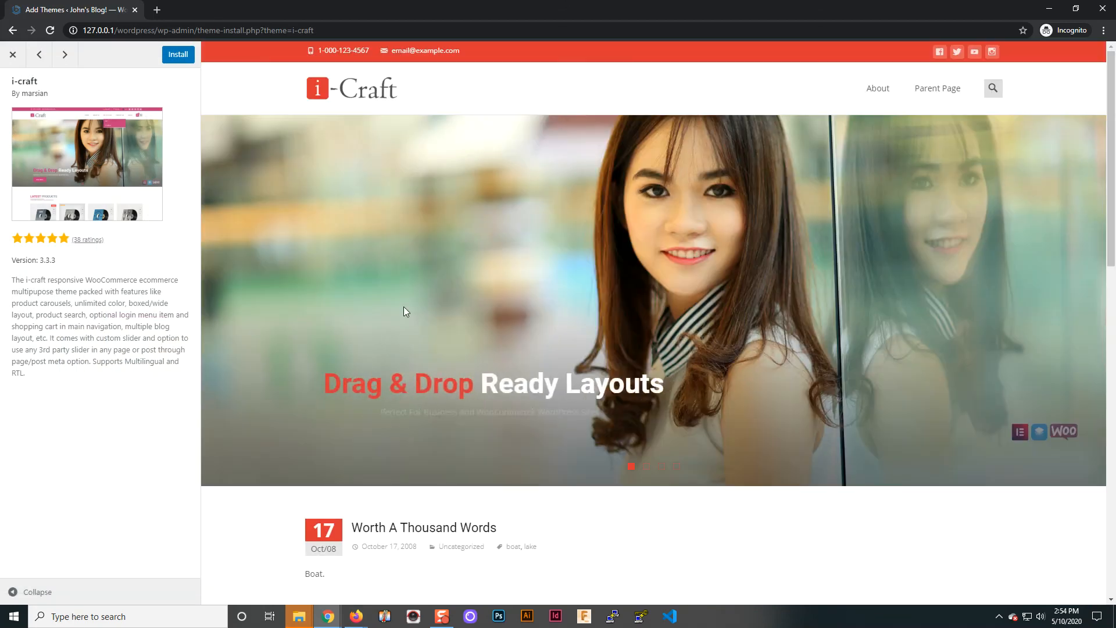
scroll(532, 350, down, 3)
scroll(534, 349, up, 2)
scroll(533, 348, up, 1)
scroll(533, 355, down, 12)
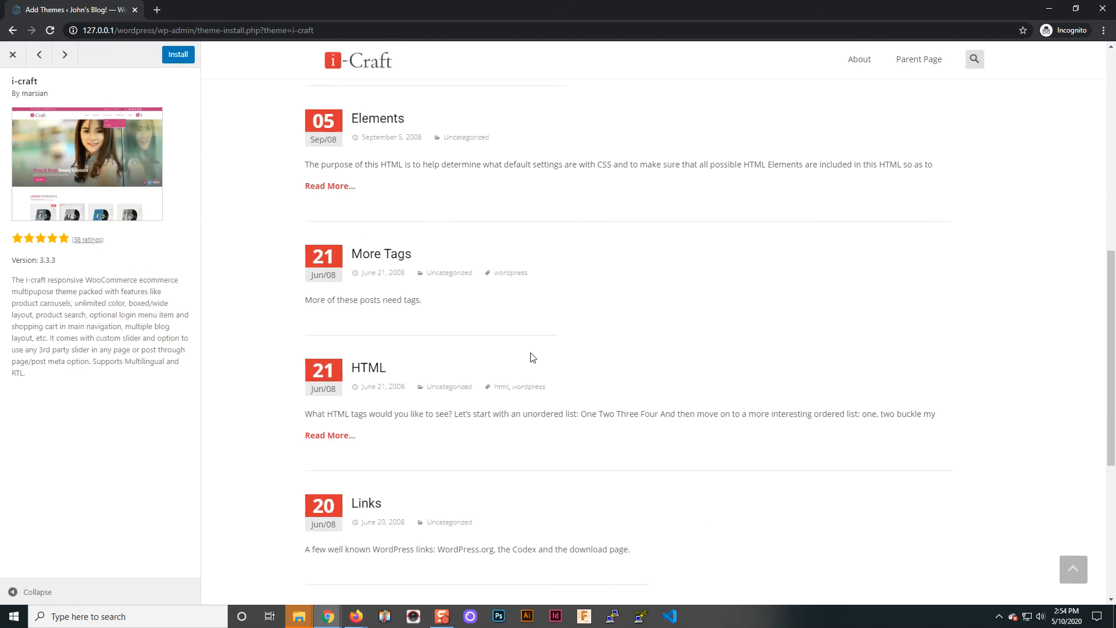
scroll(532, 354, down, 2)
scroll(530, 353, up, 15)
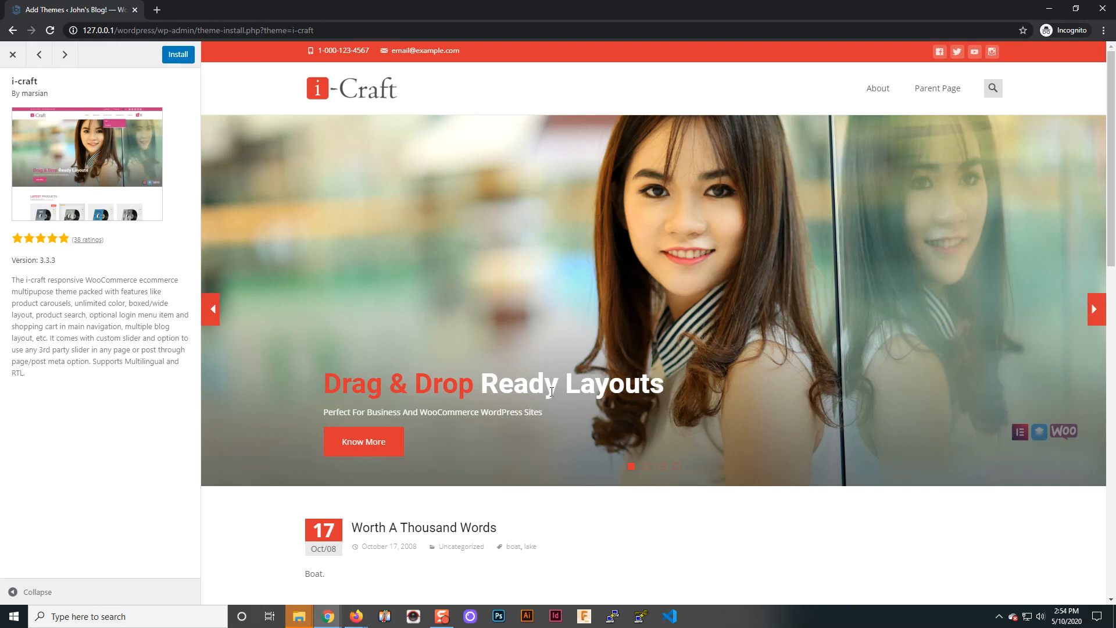
click(877, 91)
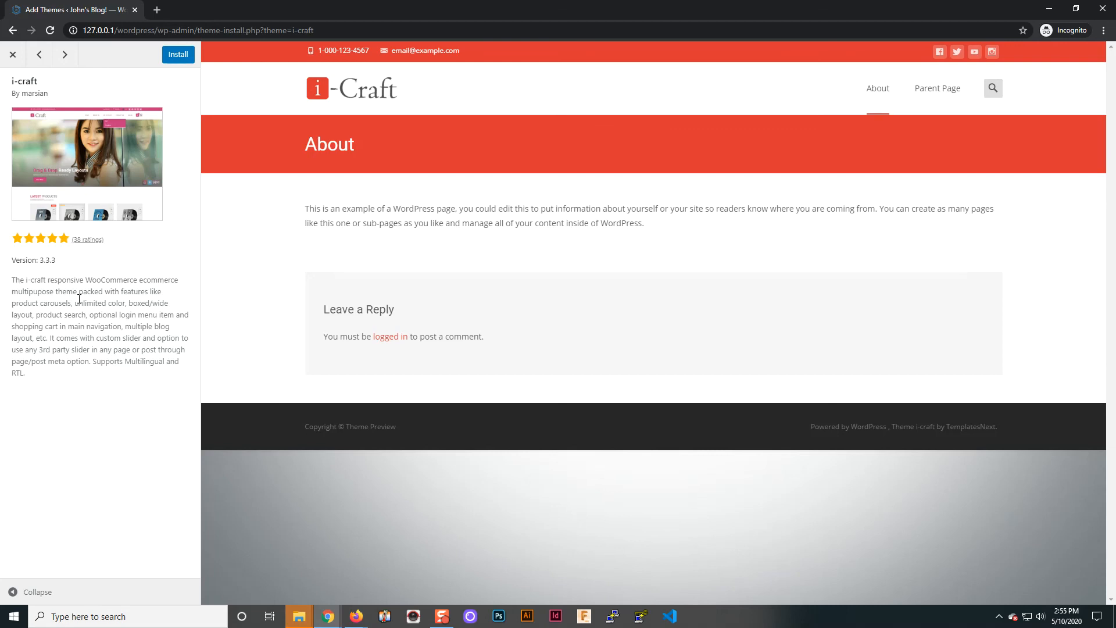
click(12, 62)
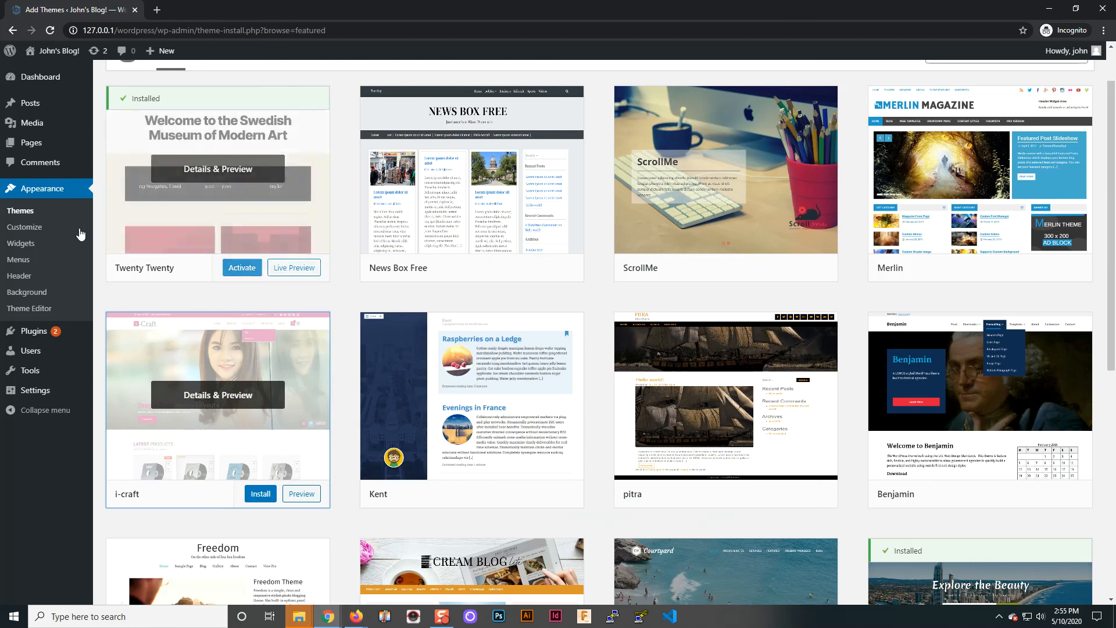